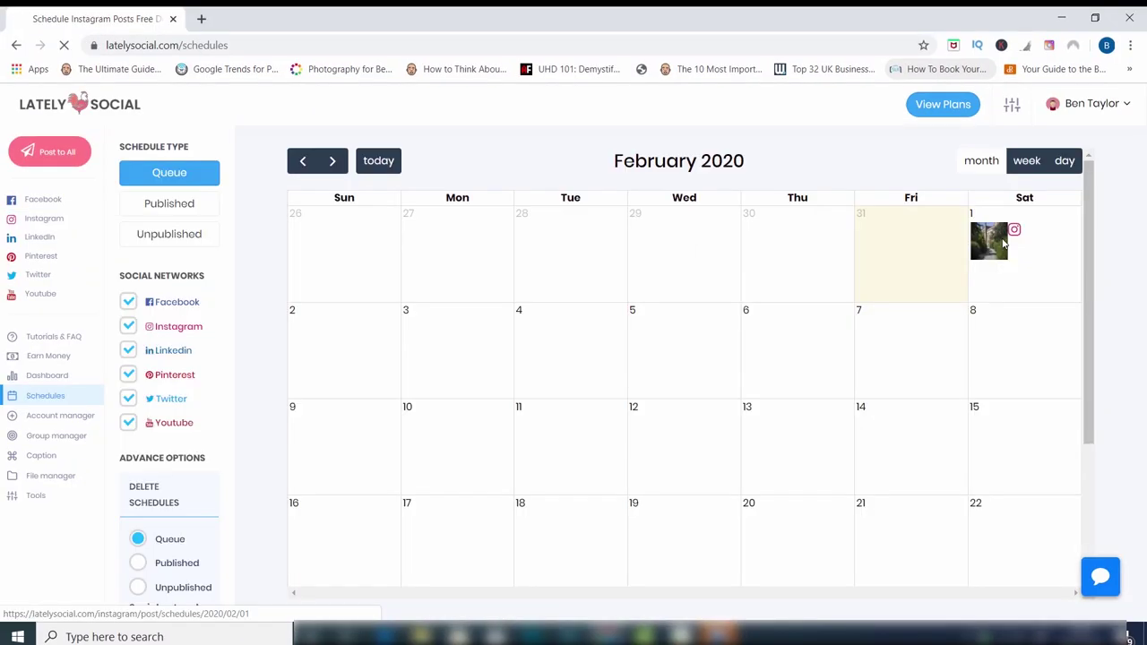
Step: Open the Instagram queue for Saturday 1 February in the February 2020 schedules calendar
{"action": "left_click", "coordinate": [1003, 244]}
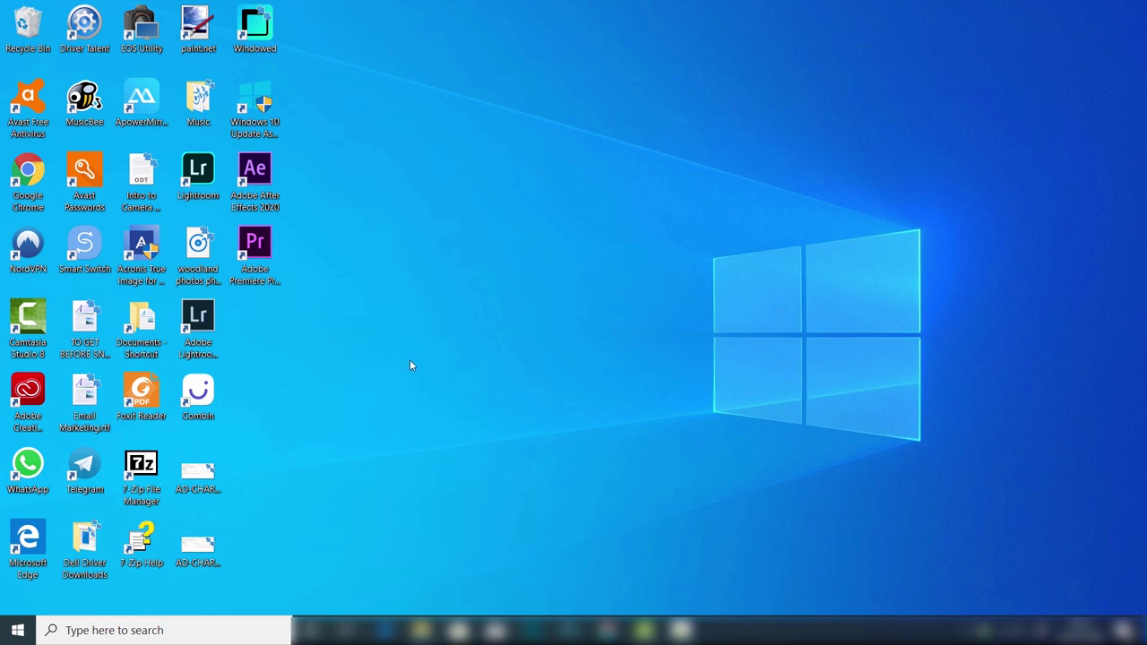
Step: Launch Chrome, search Google for 'Lately Social' and open the latelysocial.com result
{"action": "double_click", "coordinate": [30, 175]}
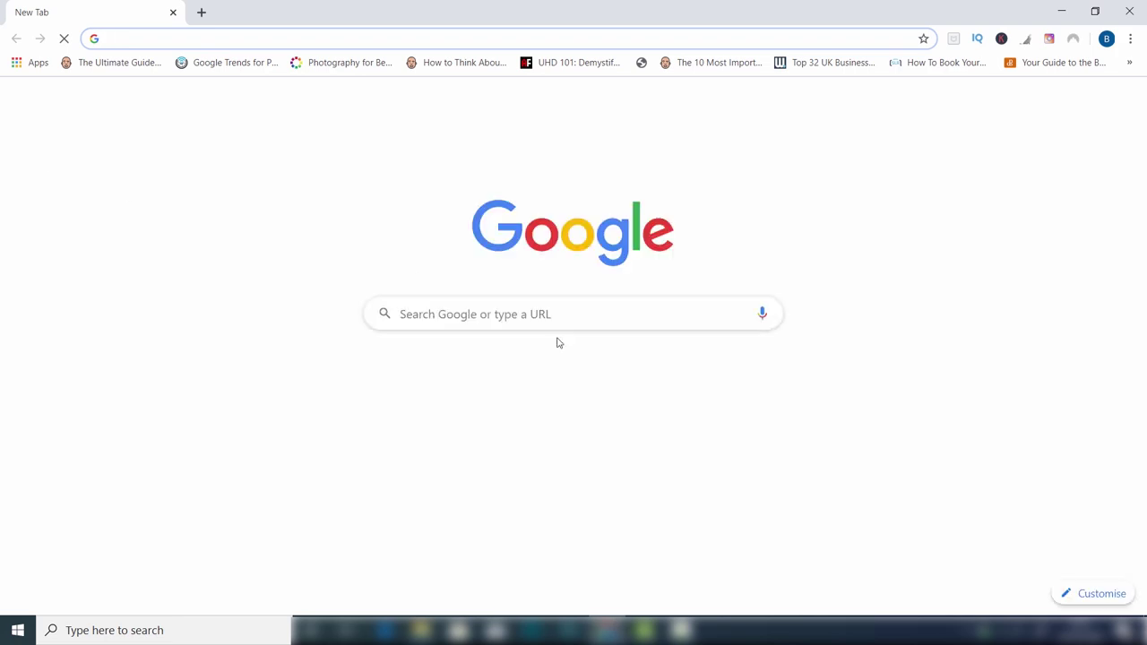
{"action": "left_click", "coordinate": [490, 313]}
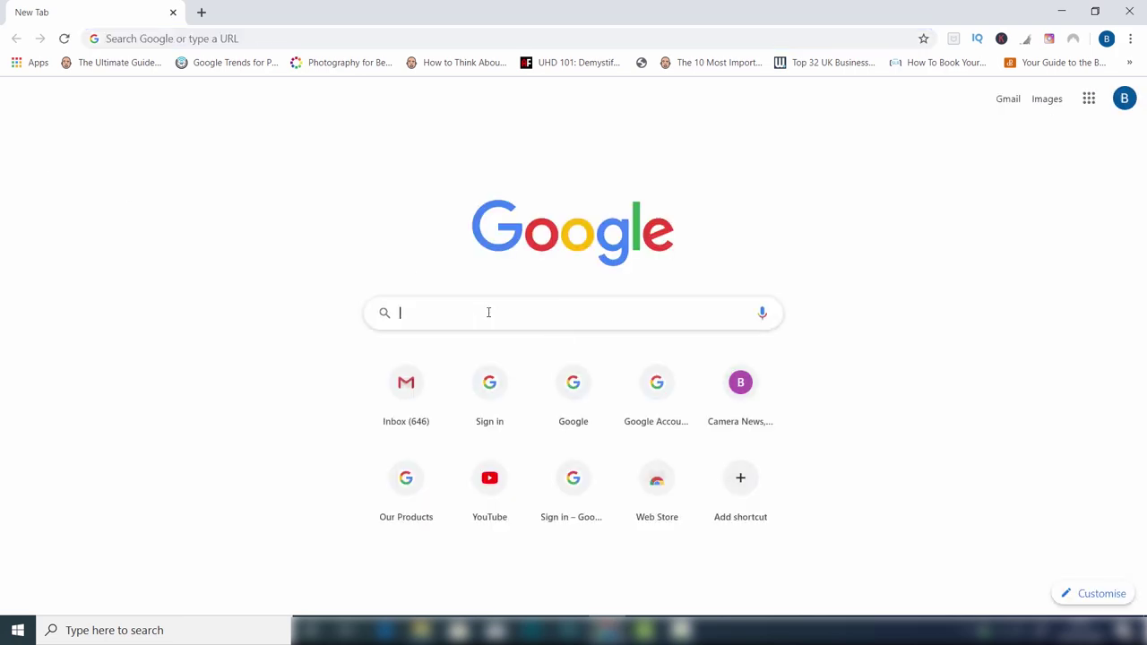
{"action": "type", "text": "Lately"}
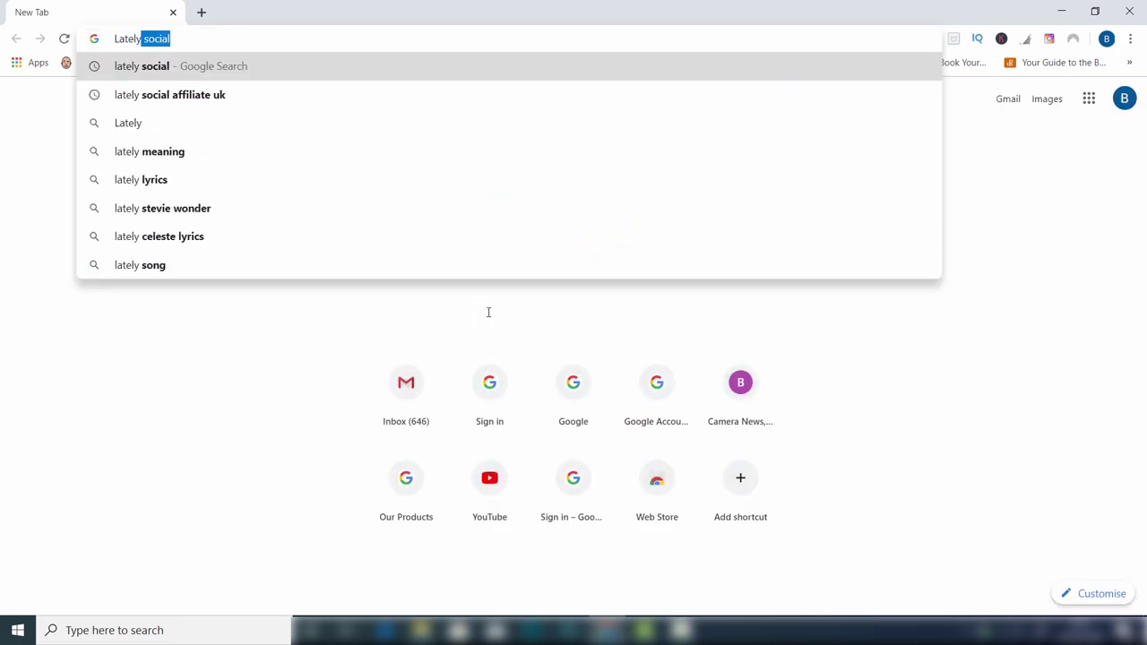
{"action": "type", "text": " Social"}
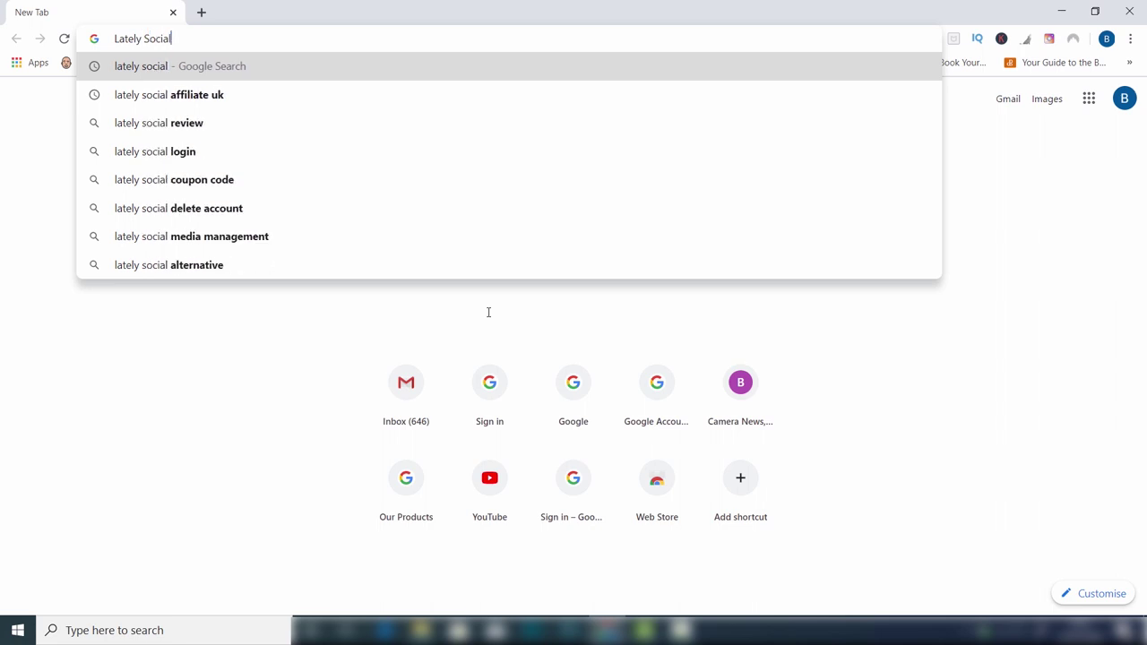
{"action": "key", "text": "Return"}
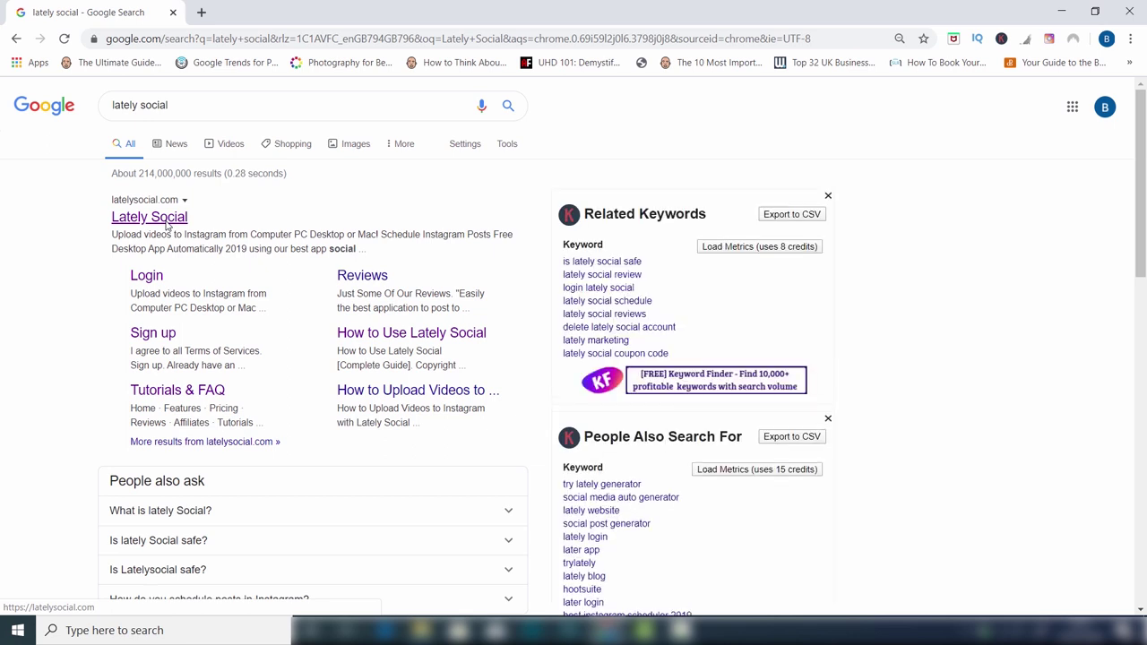
{"action": "left_click", "coordinate": [167, 222]}
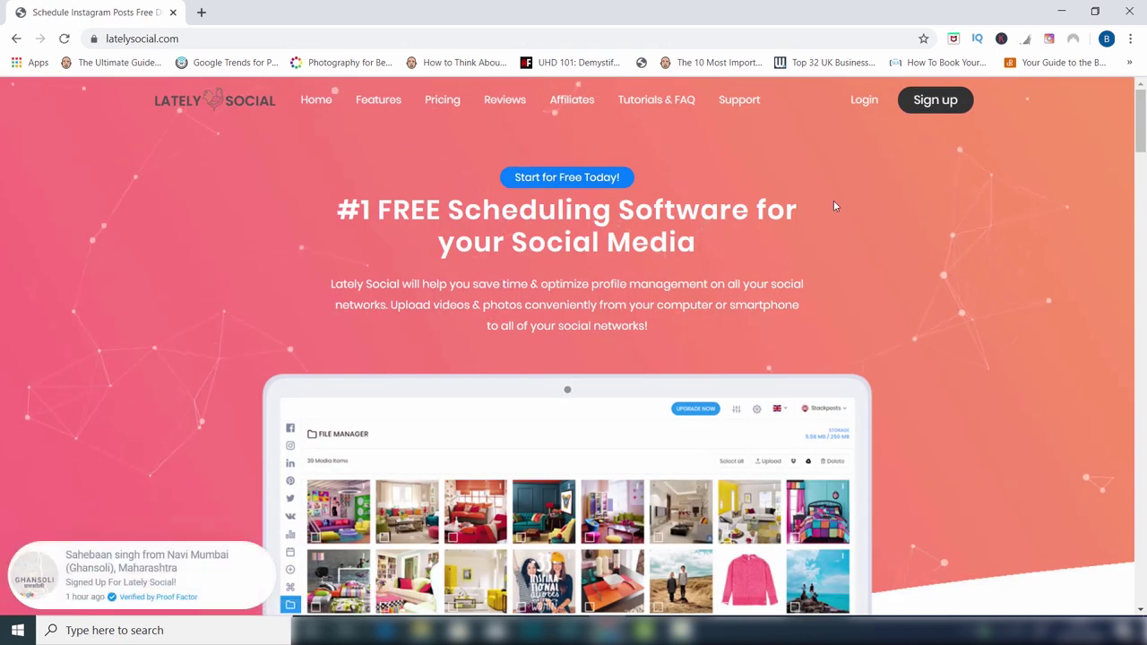
Step: On the Sign up form, fill in the first name, e-mail address, password and password confirmation
{"action": "left_click", "coordinate": [936, 108]}
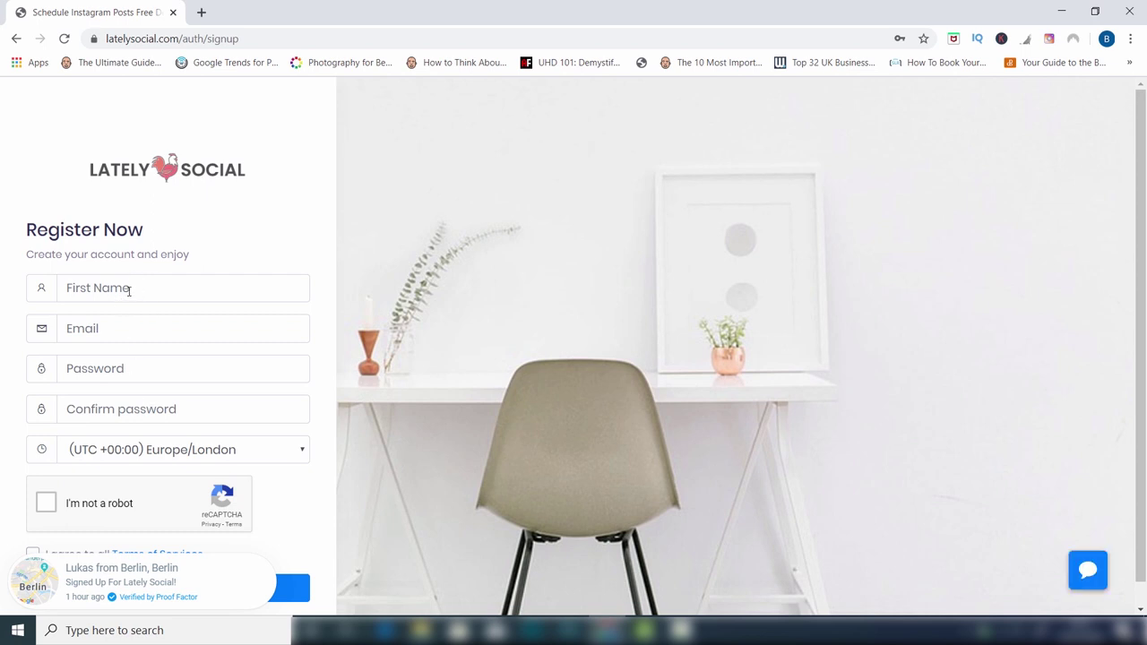
{"action": "left_click", "coordinate": [128, 290]}
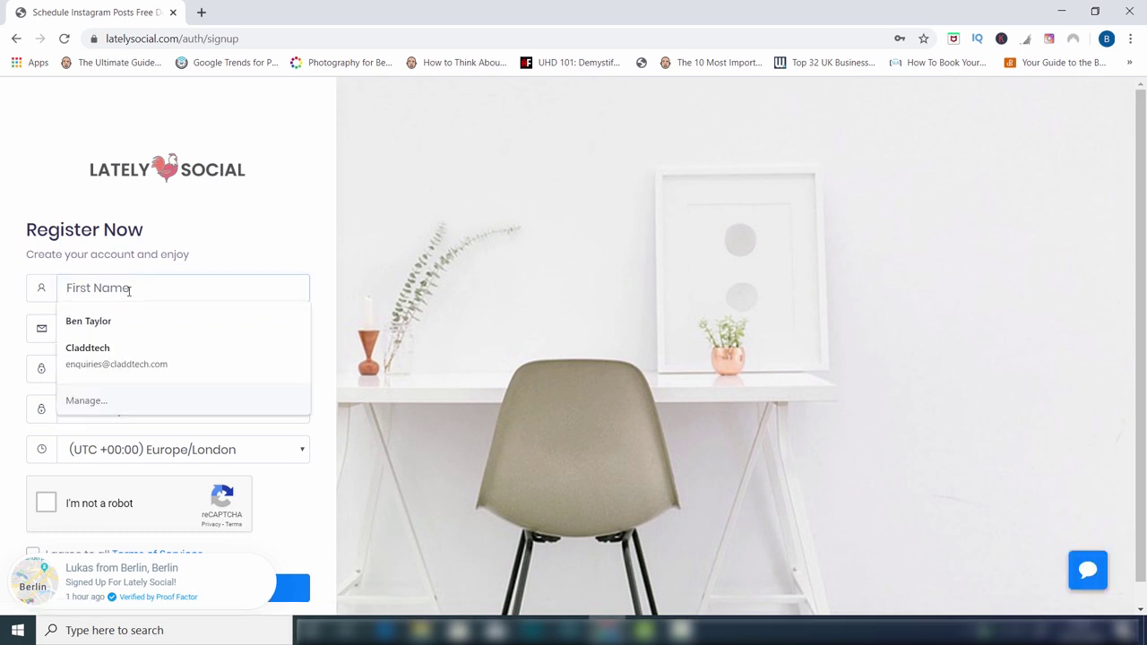
{"action": "left_click", "coordinate": [107, 320]}
{"action": "left_click", "coordinate": [110, 333]}
{"action": "type", "text": "onl"}
{"action": "left_click", "coordinate": [134, 386]}
{"action": "left_click", "coordinate": [114, 371]}
{"action": "type", "text": "******"}
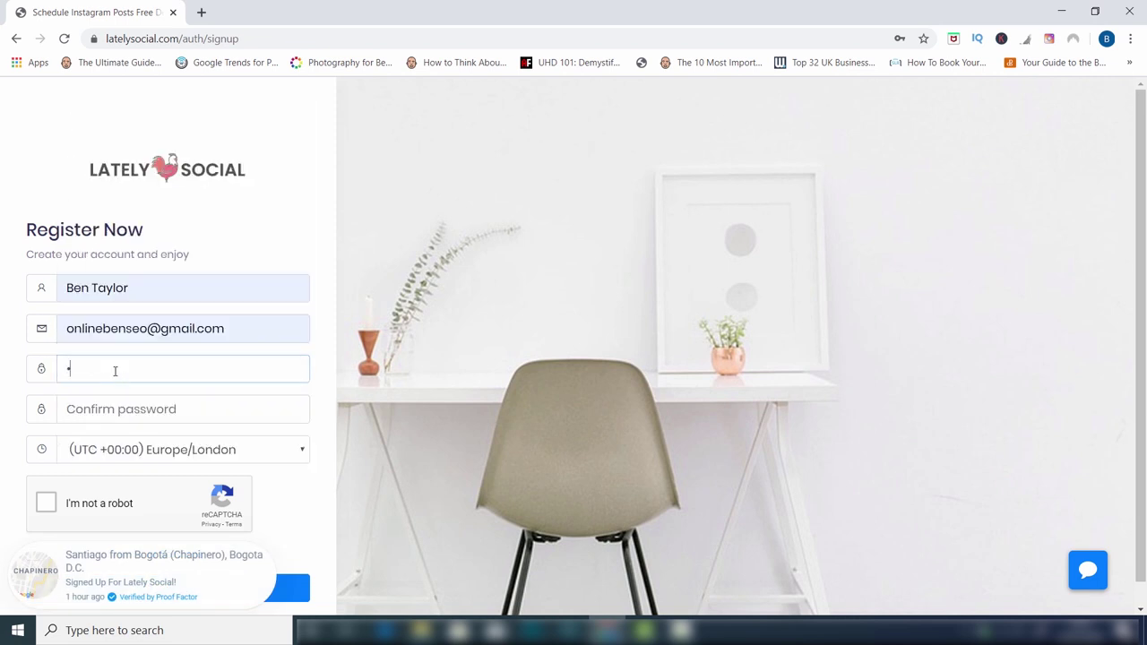
{"action": "left_click", "coordinate": [103, 410]}
{"action": "type", "text": "******"}
Step: Pass reCAPTCHA, accept the Terms of Service, submit the registration and log in
{"action": "left_click", "coordinate": [115, 509]}
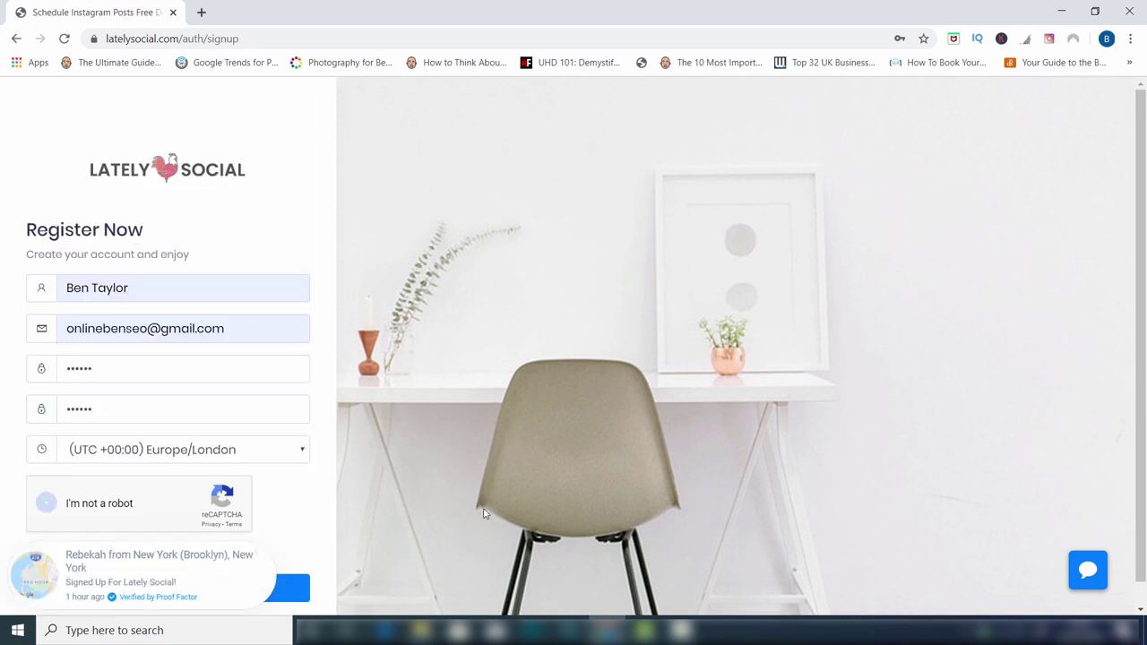
{"action": "scroll", "coordinate": [115, 511], "scroll_direction": "down", "scroll_amount": 1}
{"action": "left_click", "coordinate": [32, 530]}
{"action": "left_click", "coordinate": [161, 595]}
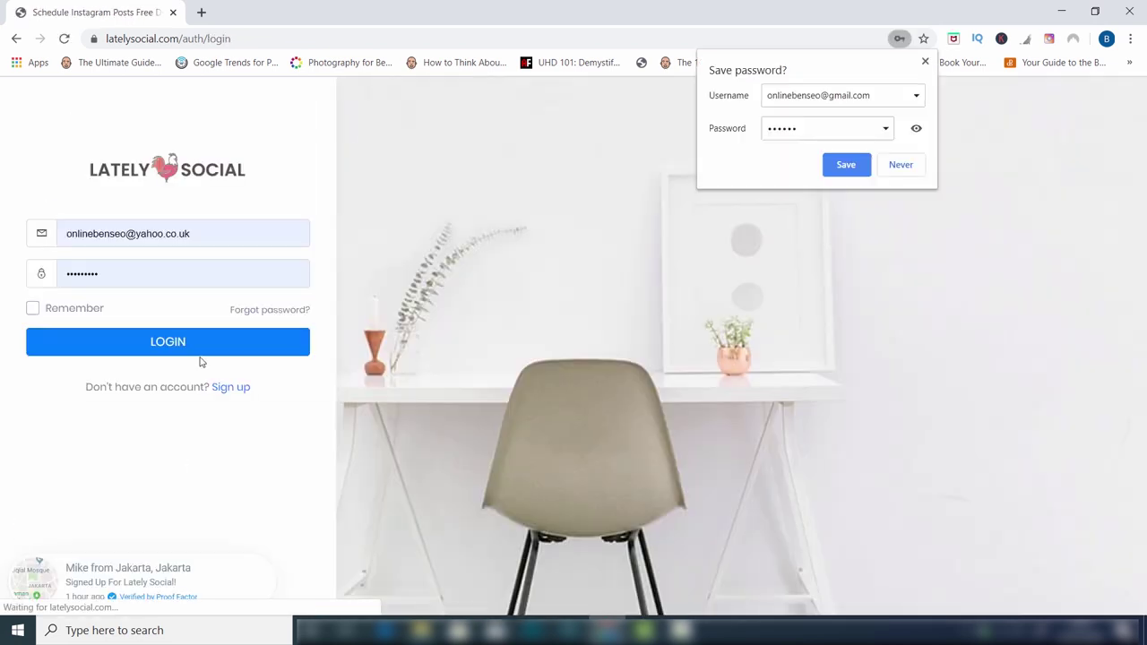
{"action": "left_click", "coordinate": [193, 346]}
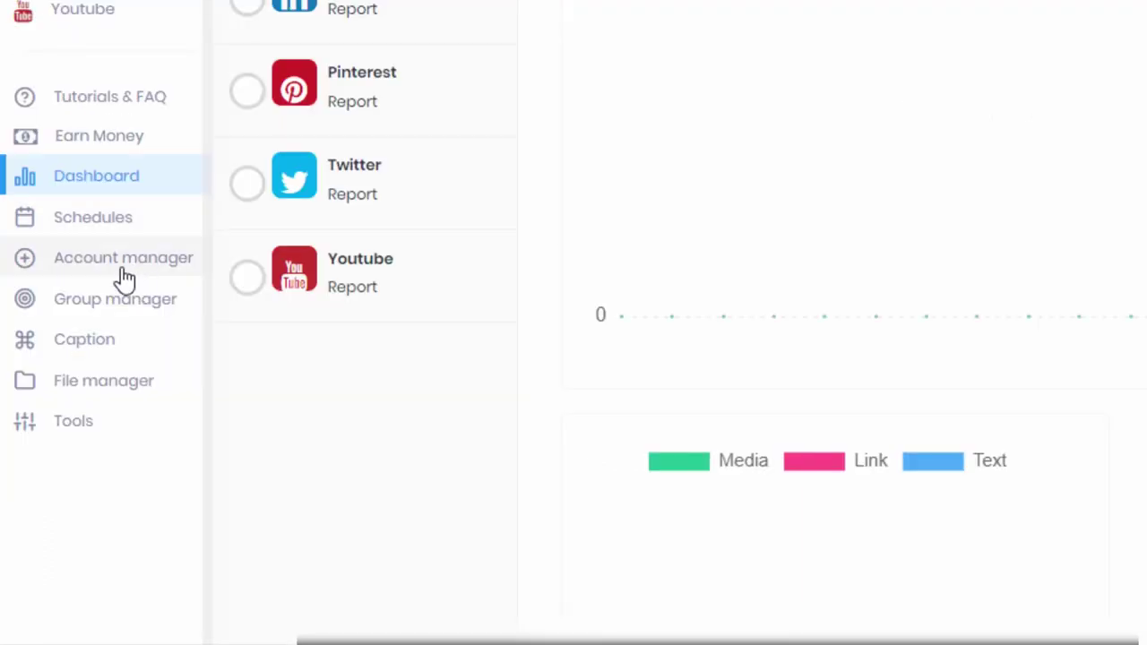
Step: Go to the Account manager page from the left sidebar
{"action": "left_click", "coordinate": [124, 268]}
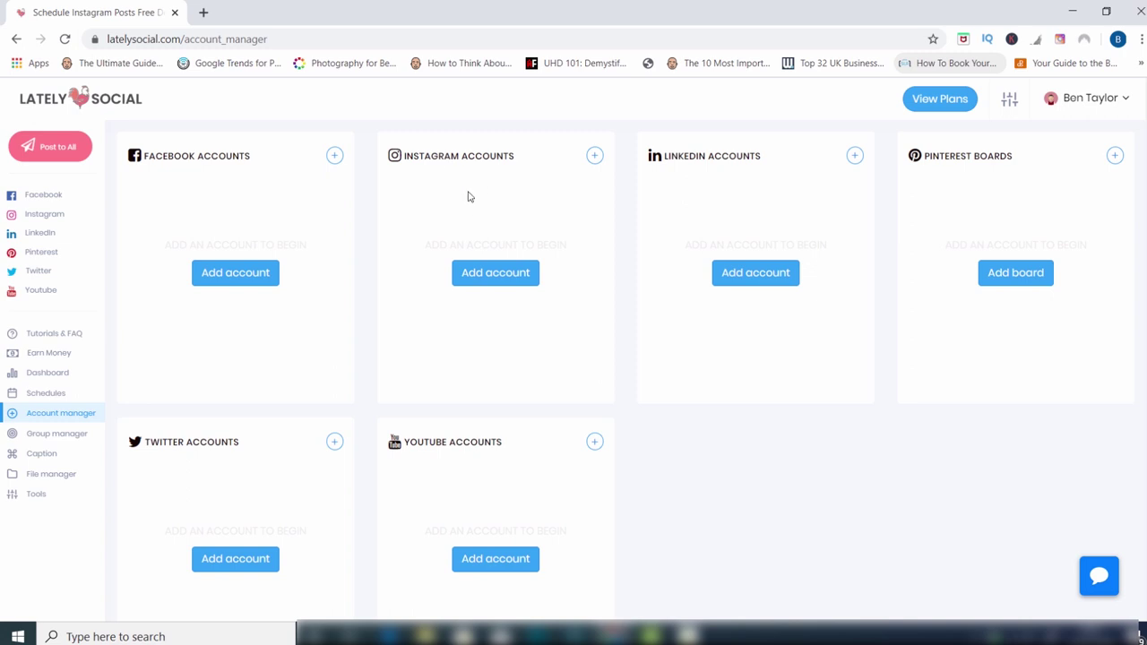
Step: Add an Instagram account using Chrome's saved login, then dismiss the new-login notification
{"action": "left_click", "coordinate": [495, 272]}
{"action": "left_click", "coordinate": [498, 197]}
{"action": "key", "text": "BackSpace"}
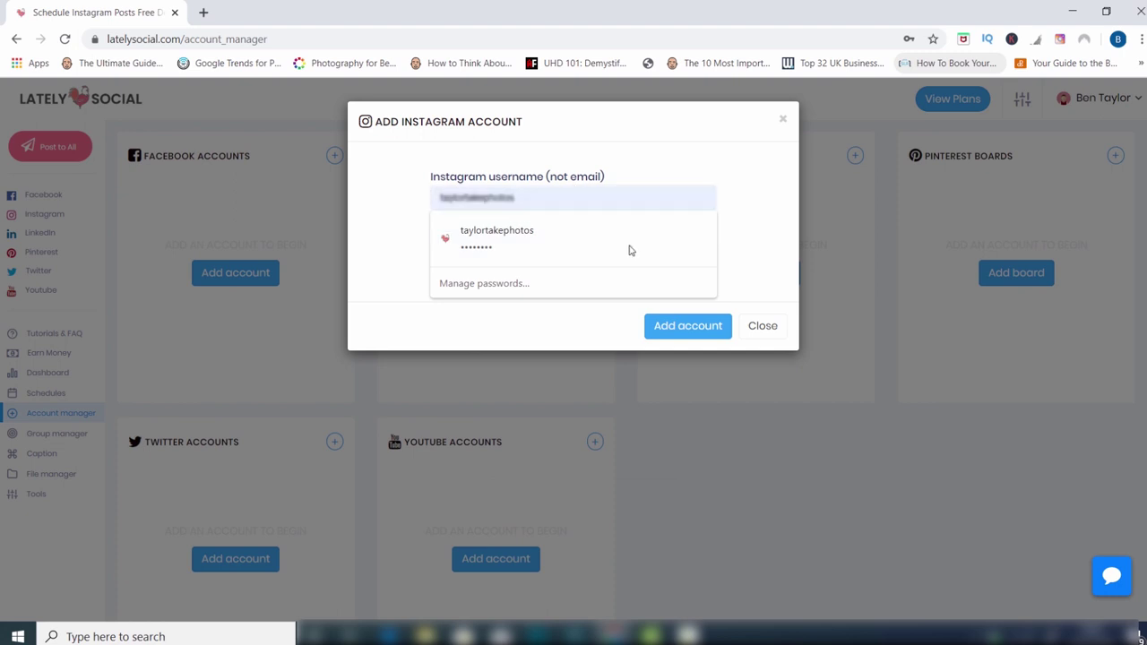
{"action": "left_click", "coordinate": [587, 254]}
{"action": "left_click", "coordinate": [692, 330]}
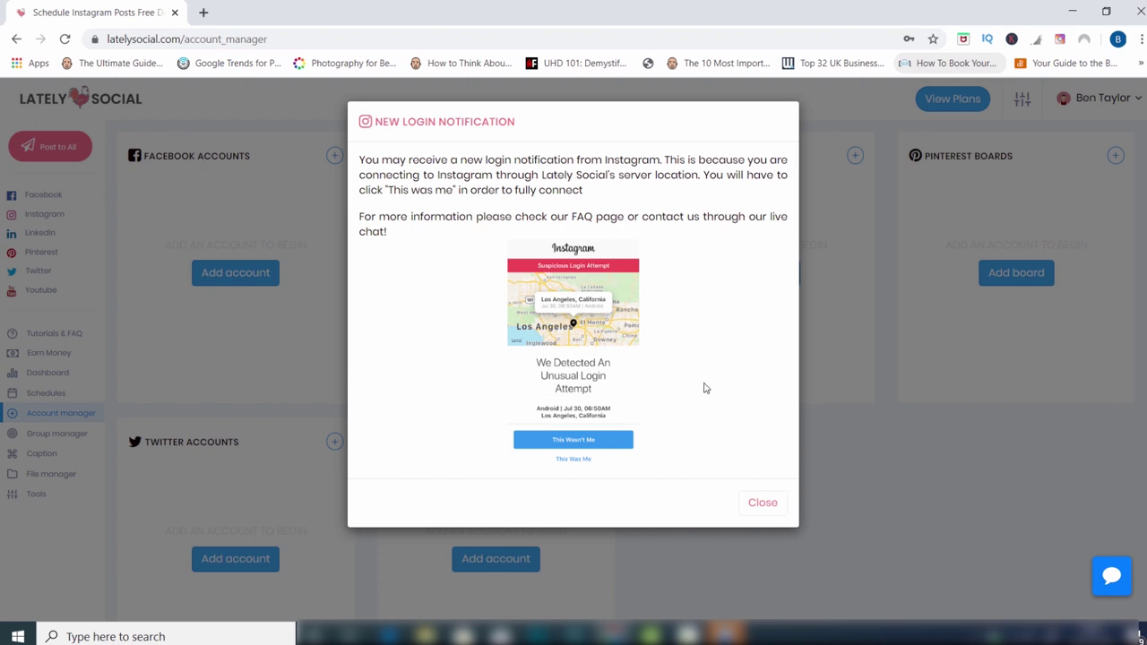
{"action": "left_click", "coordinate": [760, 507]}
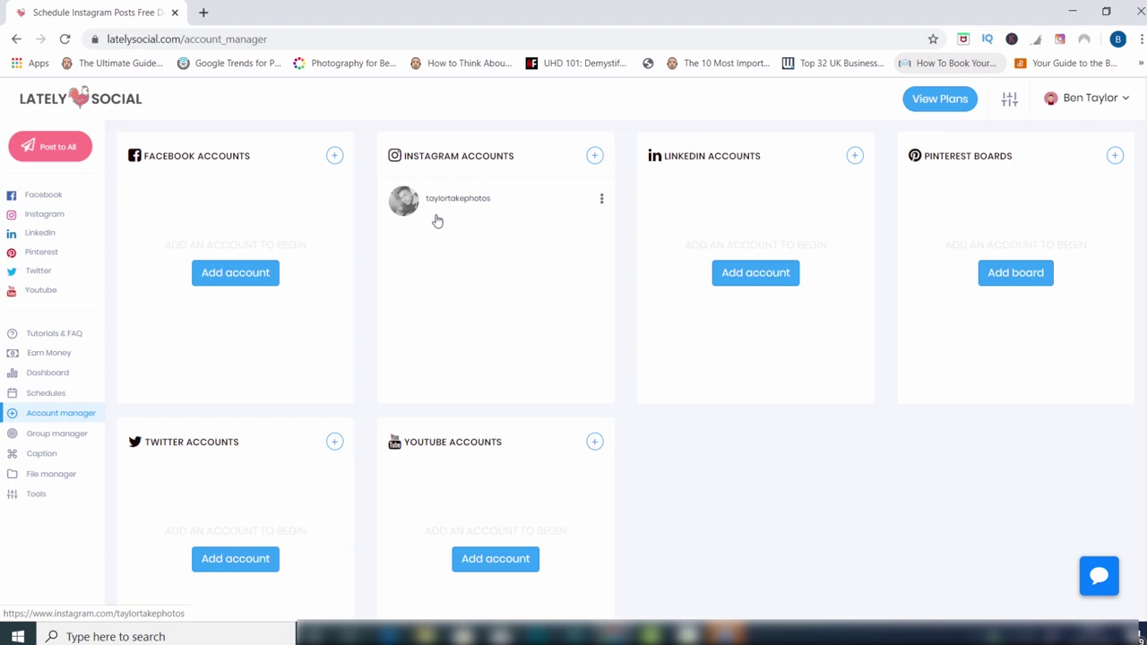
Step: Expand Instagram in the sidebar and open the Post page for a new post
{"action": "left_click", "coordinate": [45, 217]}
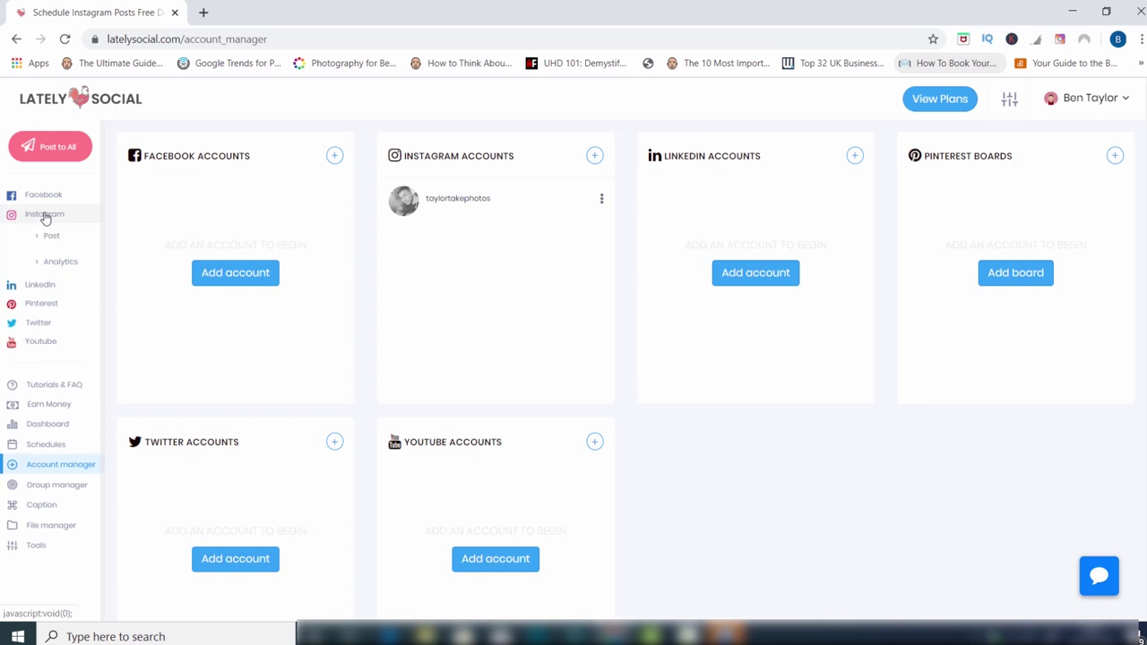
{"action": "left_click", "coordinate": [51, 238]}
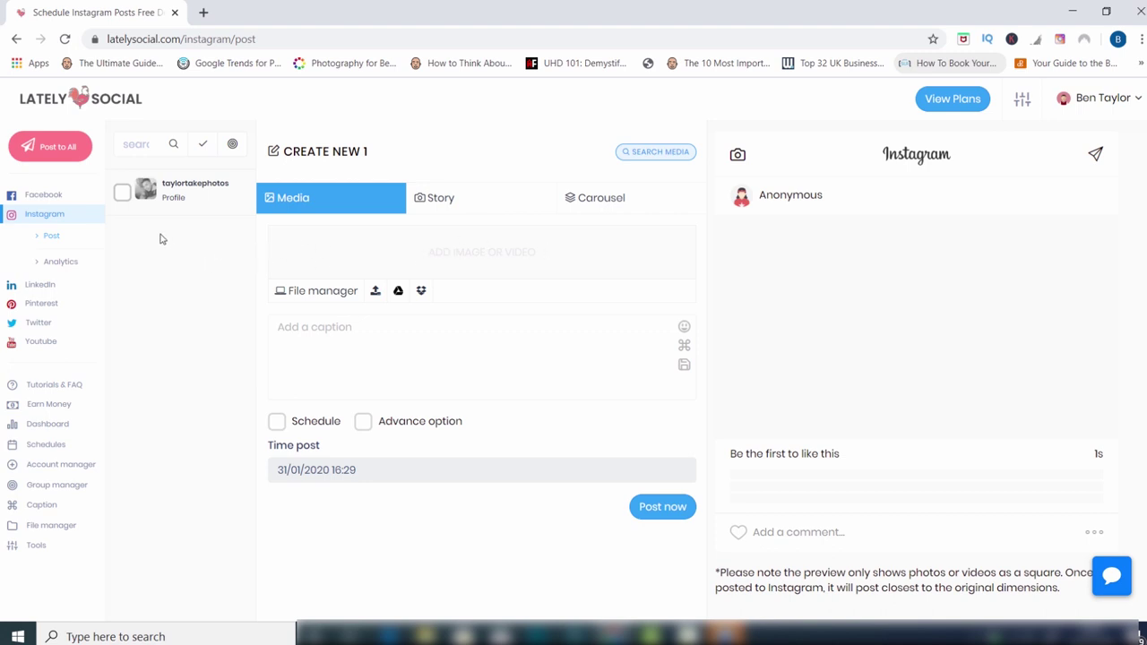
Step: Tick the connected Instagram profile and choose to upload an image from the computer
{"action": "left_click", "coordinate": [125, 194]}
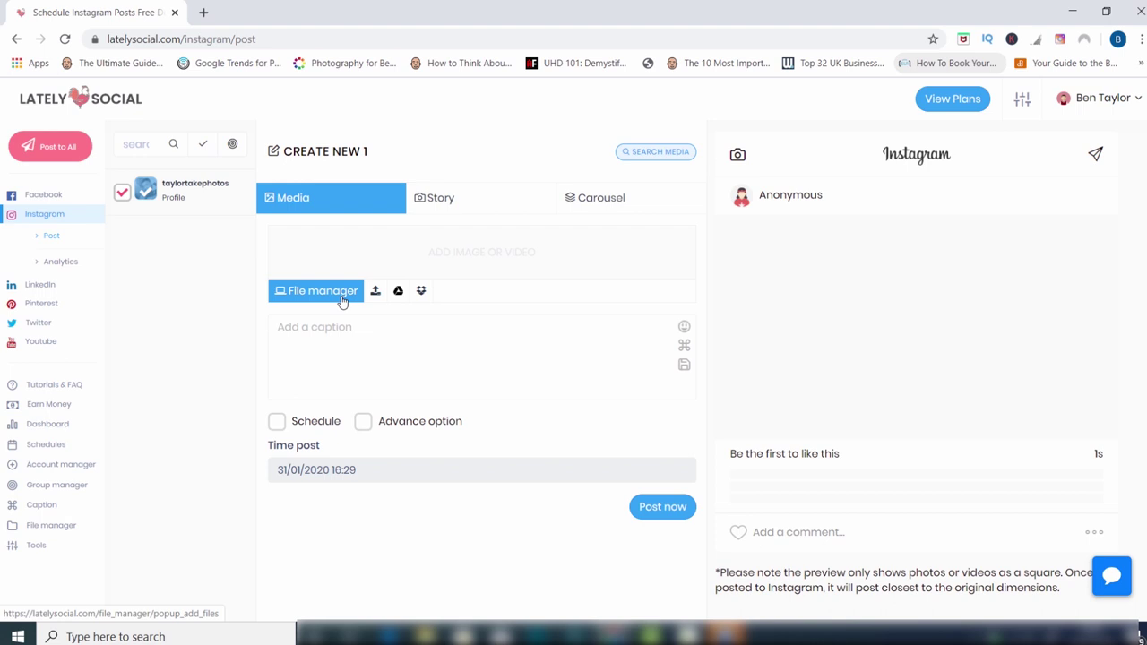
{"action": "left_click", "coordinate": [319, 299]}
{"action": "left_click", "coordinate": [376, 292]}
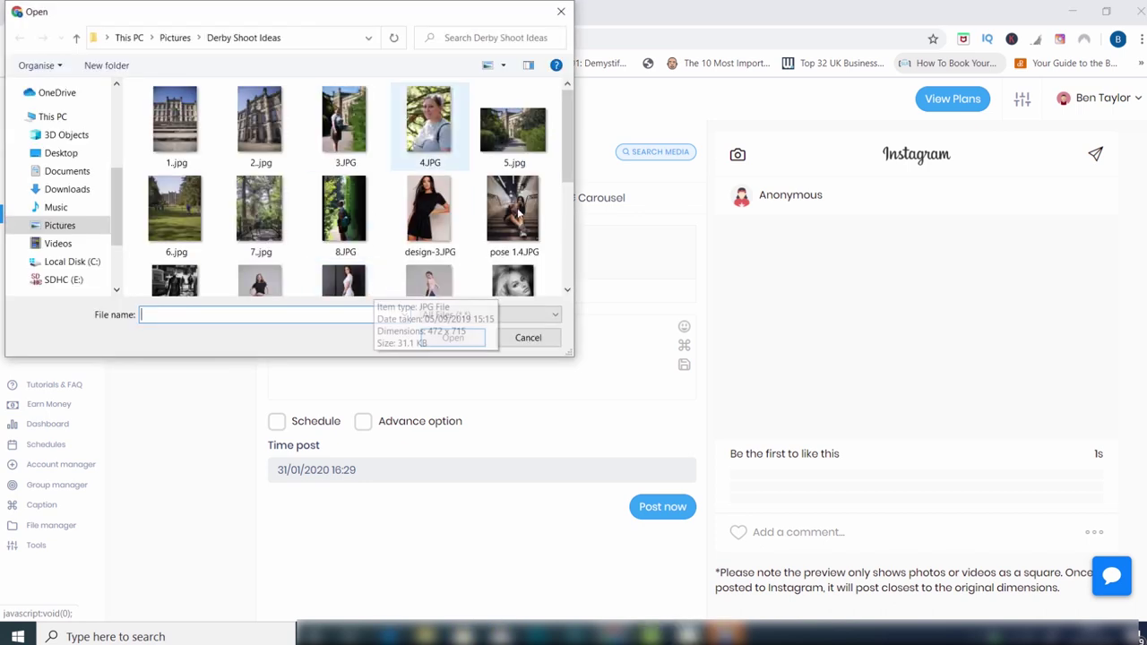
Step: Attach the manor photo 5.jpg and type the caption 'the beautiful grounds at the park.'
{"action": "left_click", "coordinate": [509, 131]}
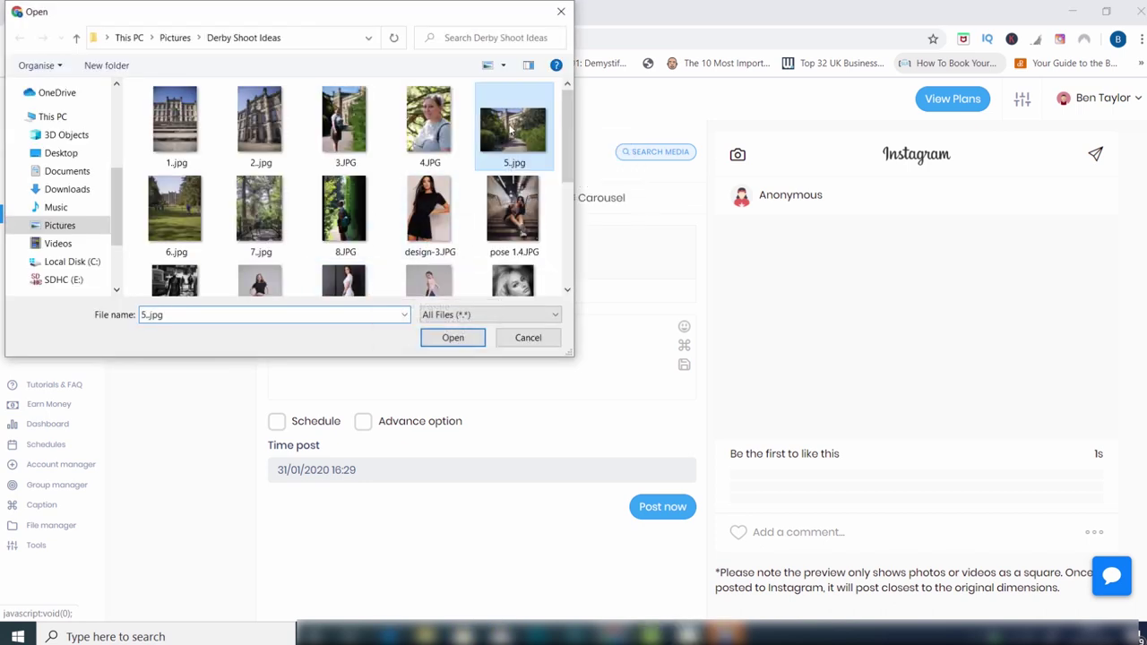
{"action": "left_click", "coordinate": [453, 338]}
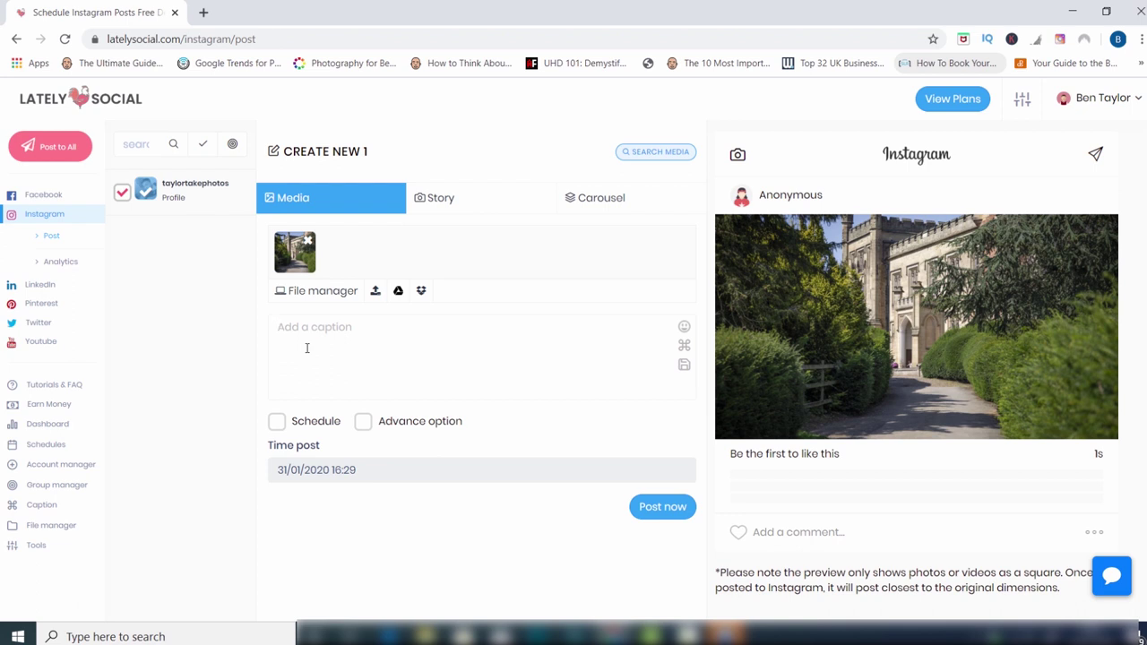
{"action": "type", "text": "the beauti"}
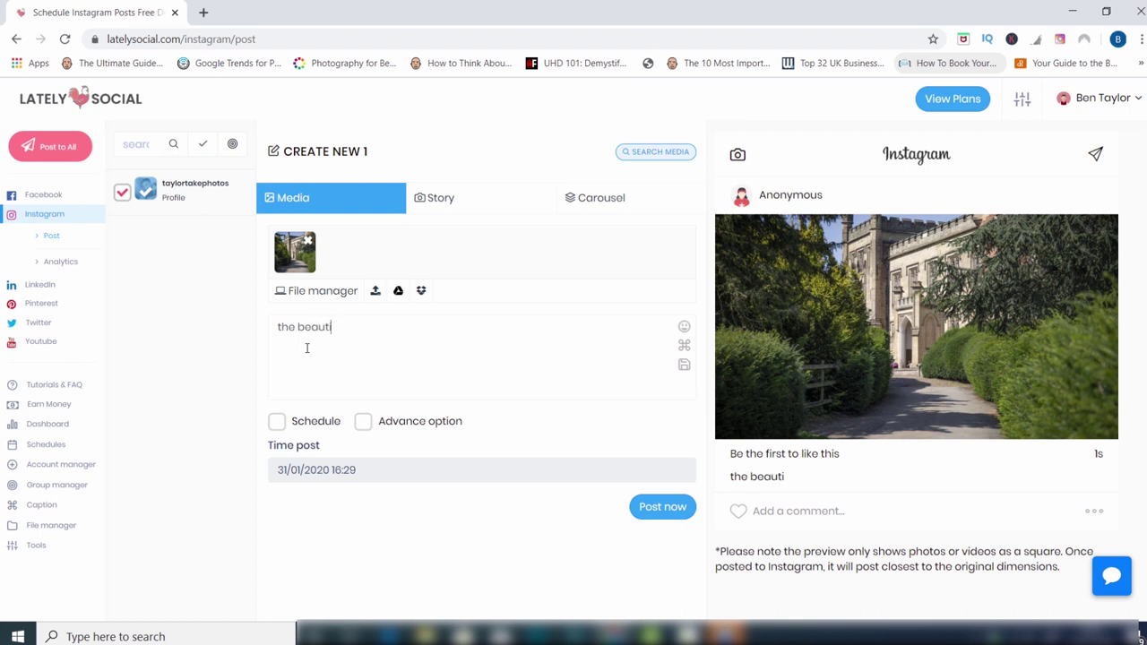
{"action": "type", "text": "ful grounds at "}
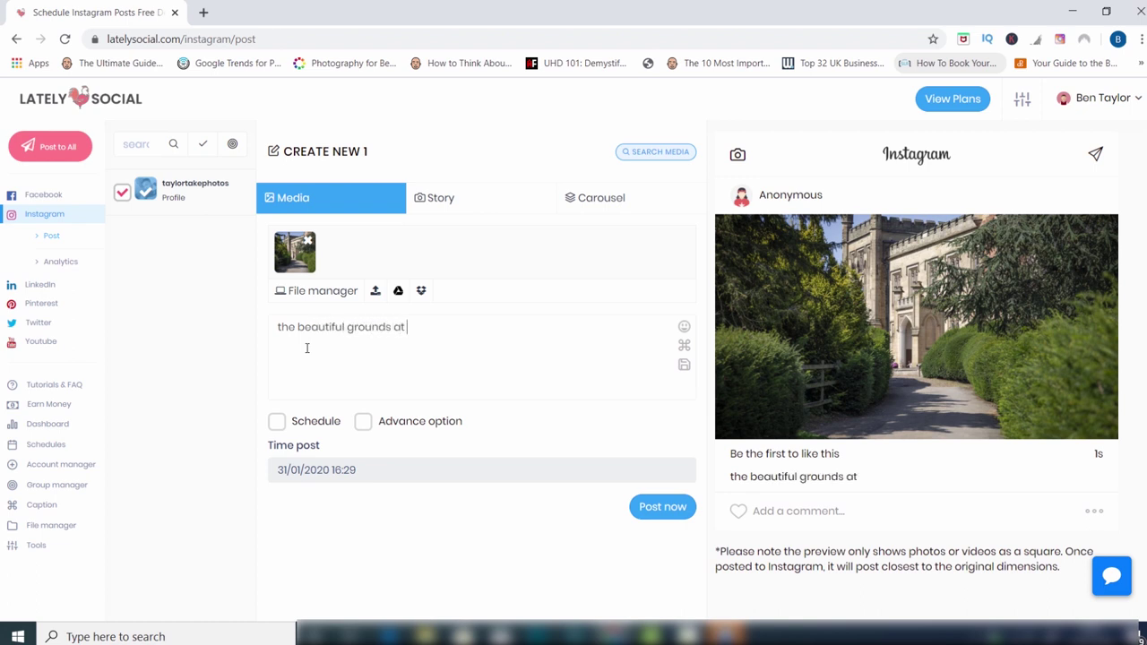
{"action": "type", "text": "the park."}
Step: Add the hashtags #park #green #landscape on a new line below the caption
{"action": "key", "text": "Return"}
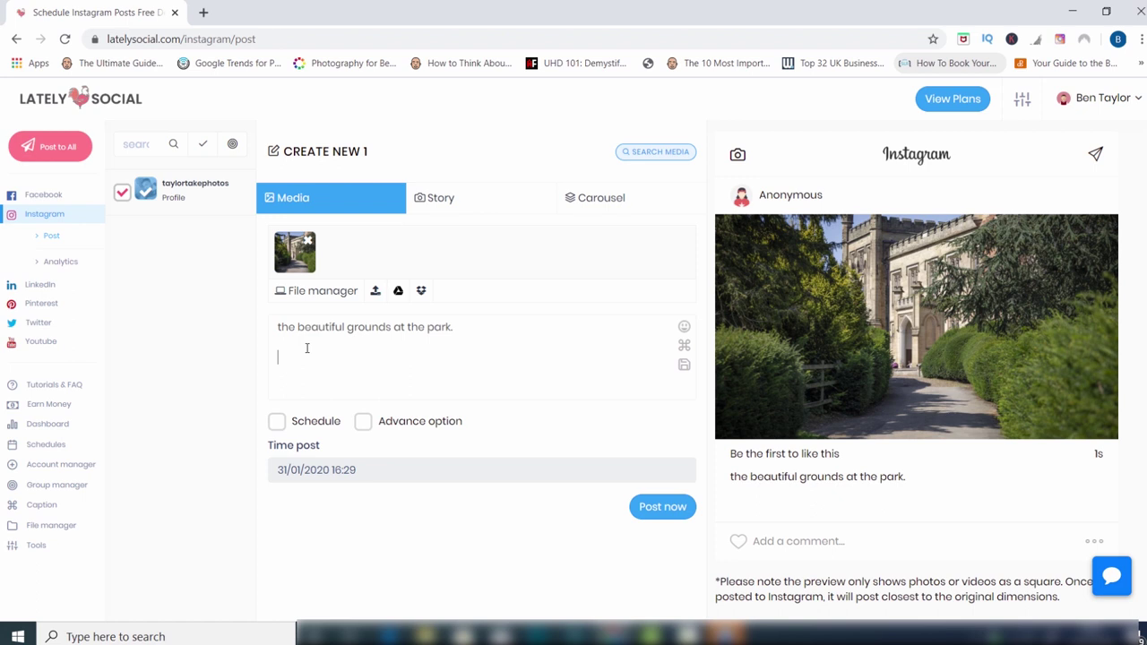
{"action": "type", "text": "#park #green #"}
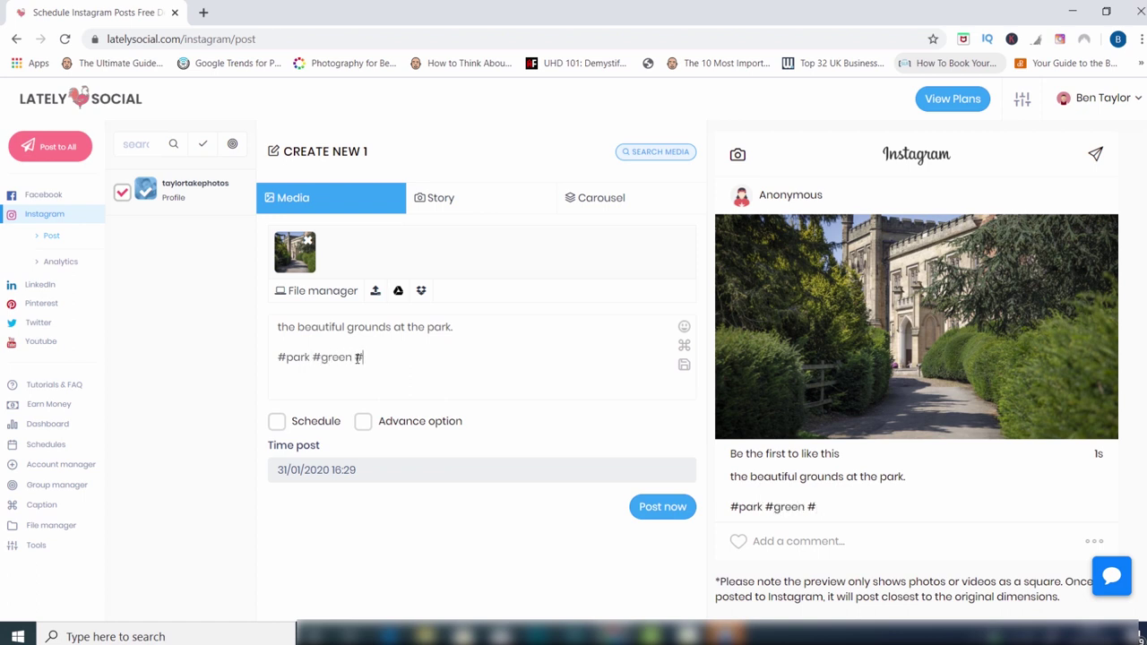
{"action": "type", "text": "landscape"}
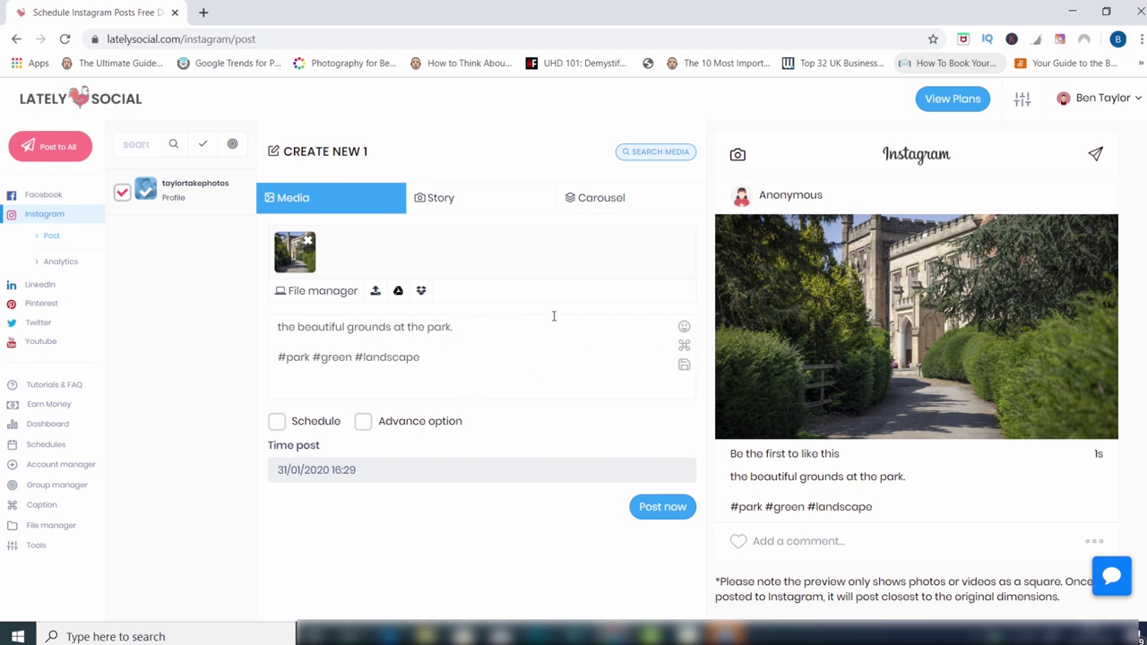
Step: Insert the hushed-face emoji from Recent after 'the beautiful grounds at the park.'
{"action": "left_click", "coordinate": [684, 328]}
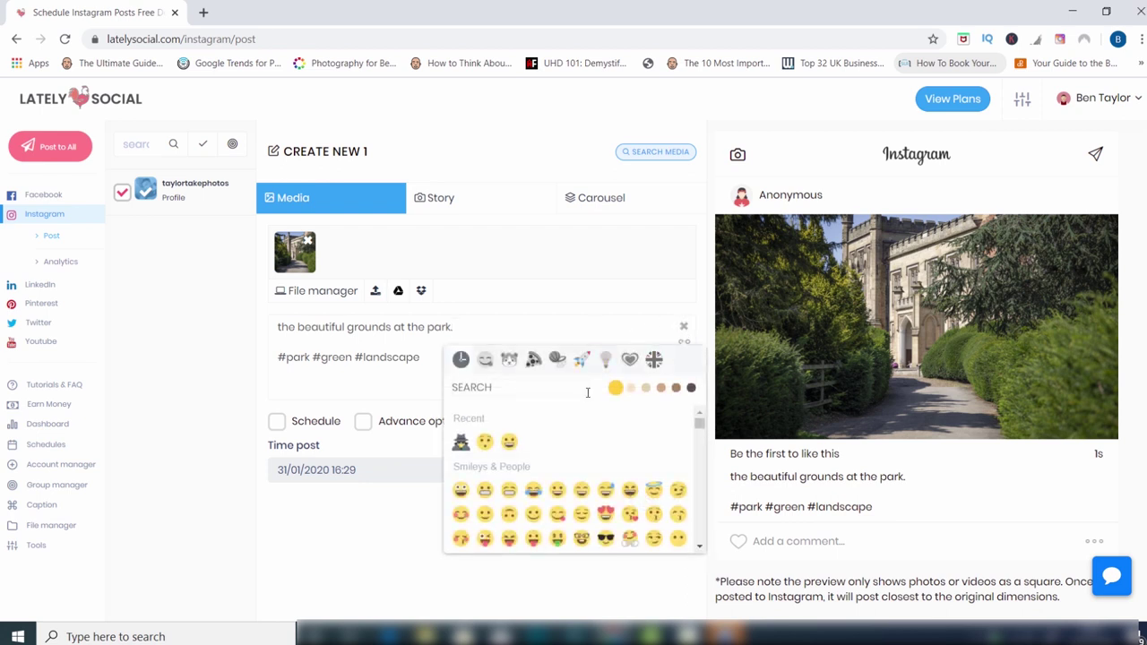
{"action": "left_click", "coordinate": [484, 441]}
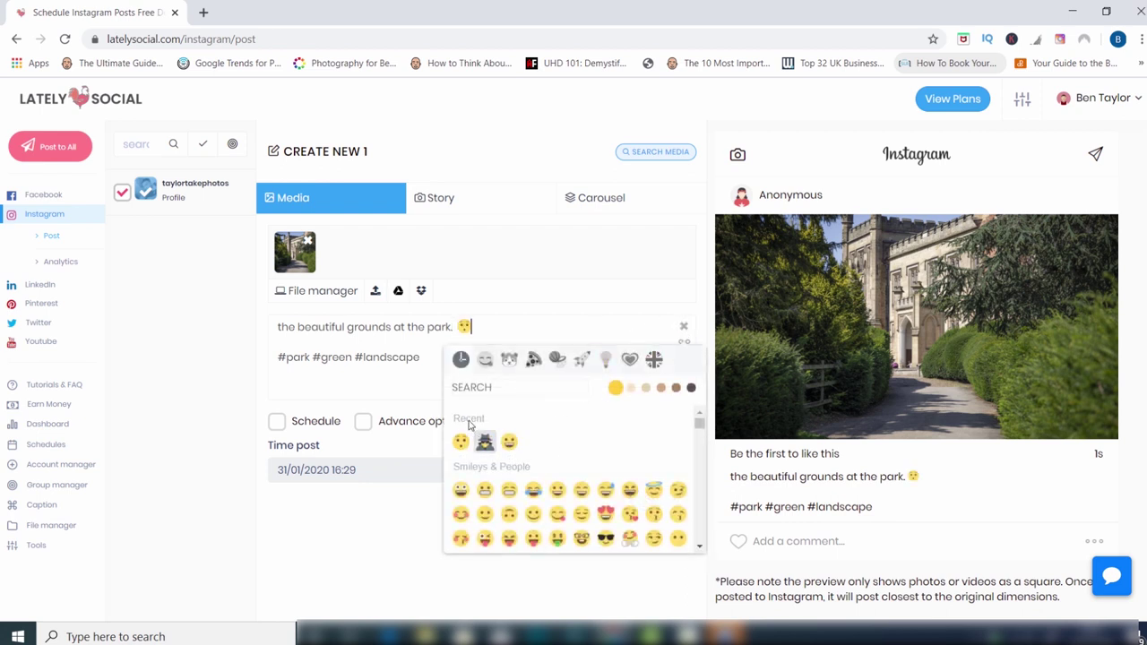
{"action": "left_click", "coordinate": [430, 337]}
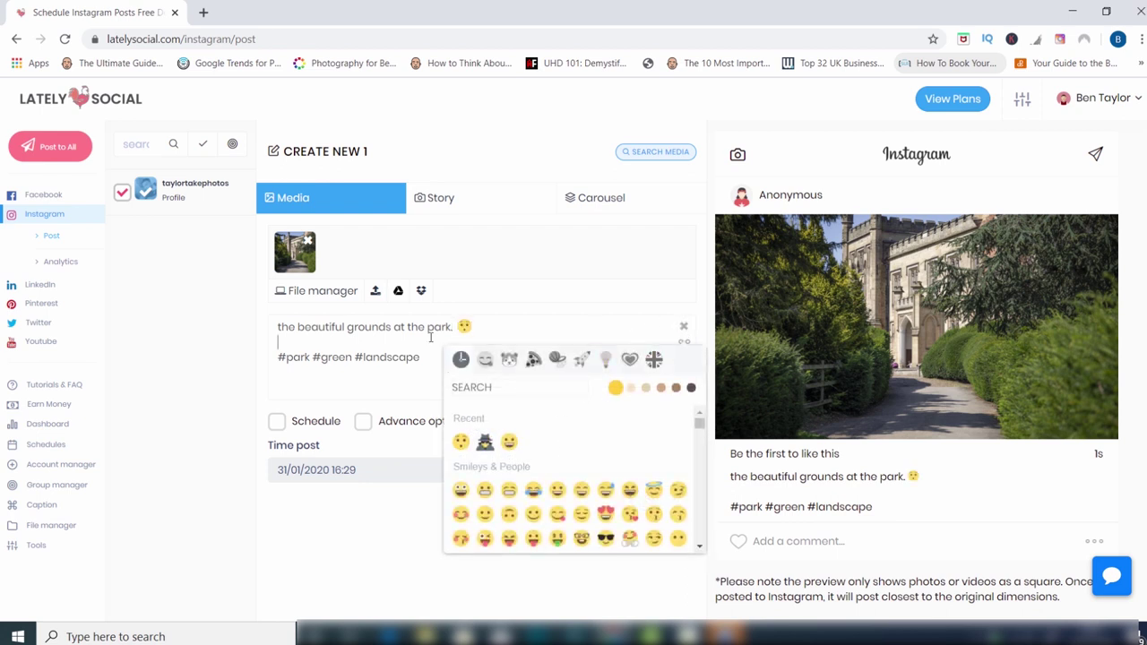
{"action": "left_click", "coordinate": [477, 326]}
{"action": "left_click", "coordinate": [554, 347]}
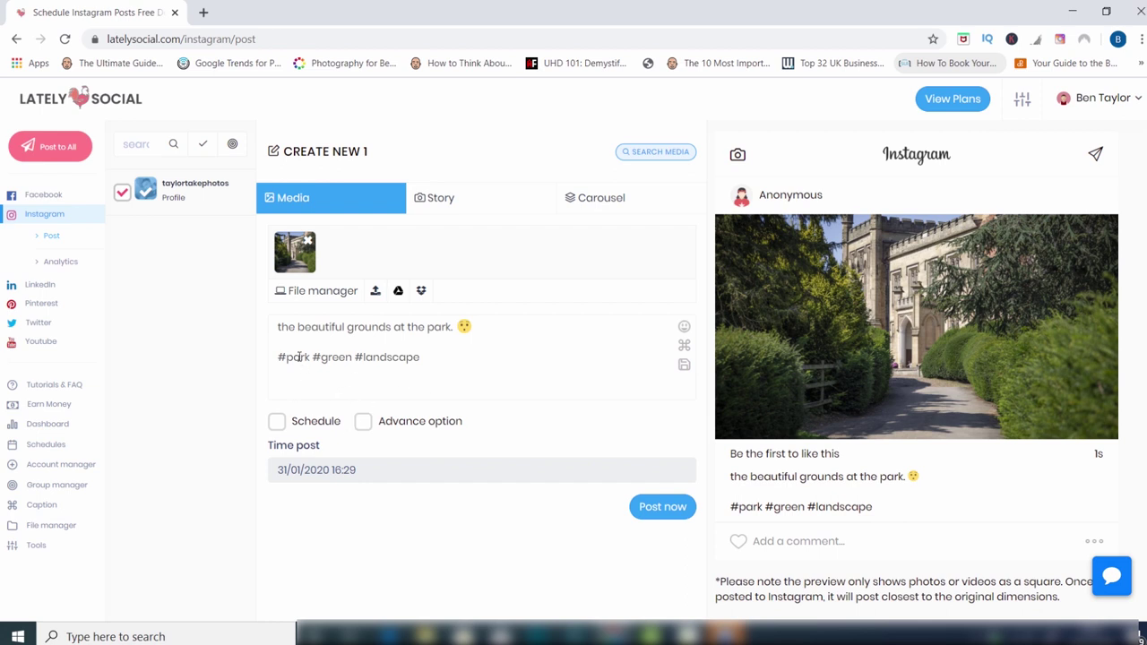
Step: Enable scheduling and pick Saturday 1 February 2020 as the posting date
{"action": "left_click", "coordinate": [277, 422]}
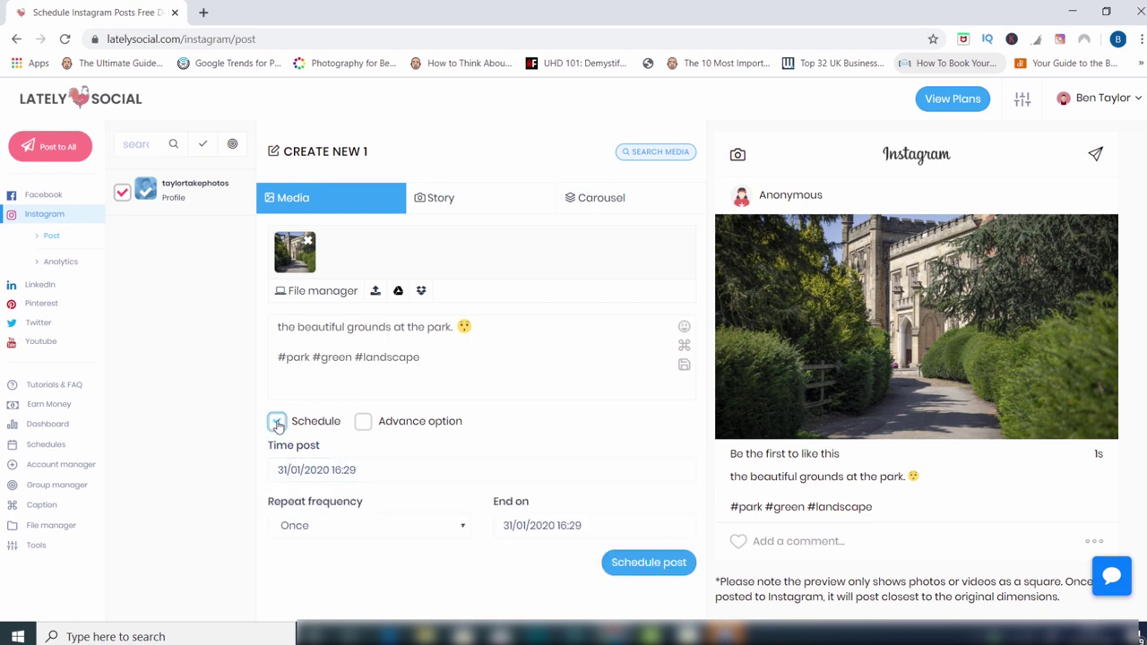
{"action": "left_click", "coordinate": [337, 472]}
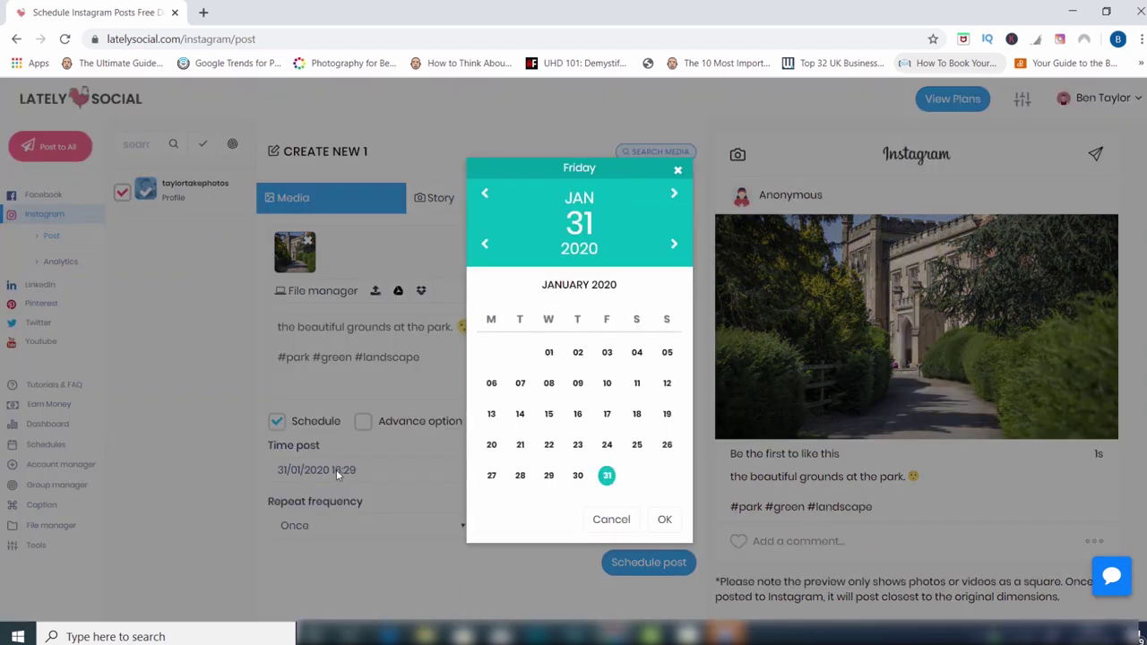
{"action": "left_click", "coordinate": [674, 244]}
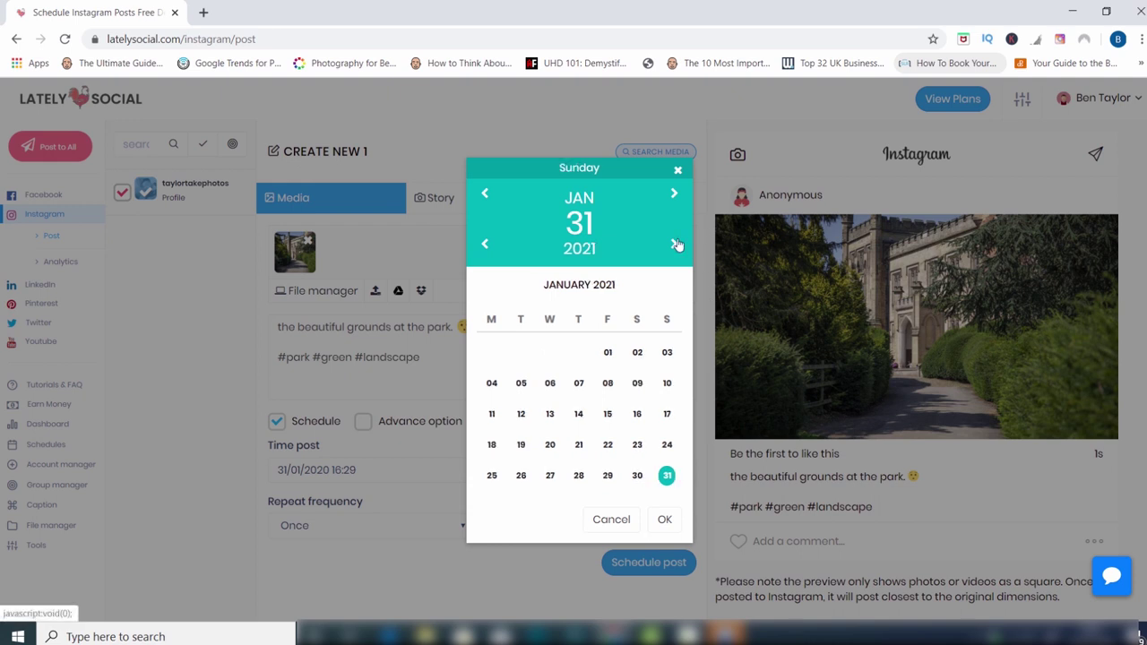
{"action": "left_click", "coordinate": [484, 244]}
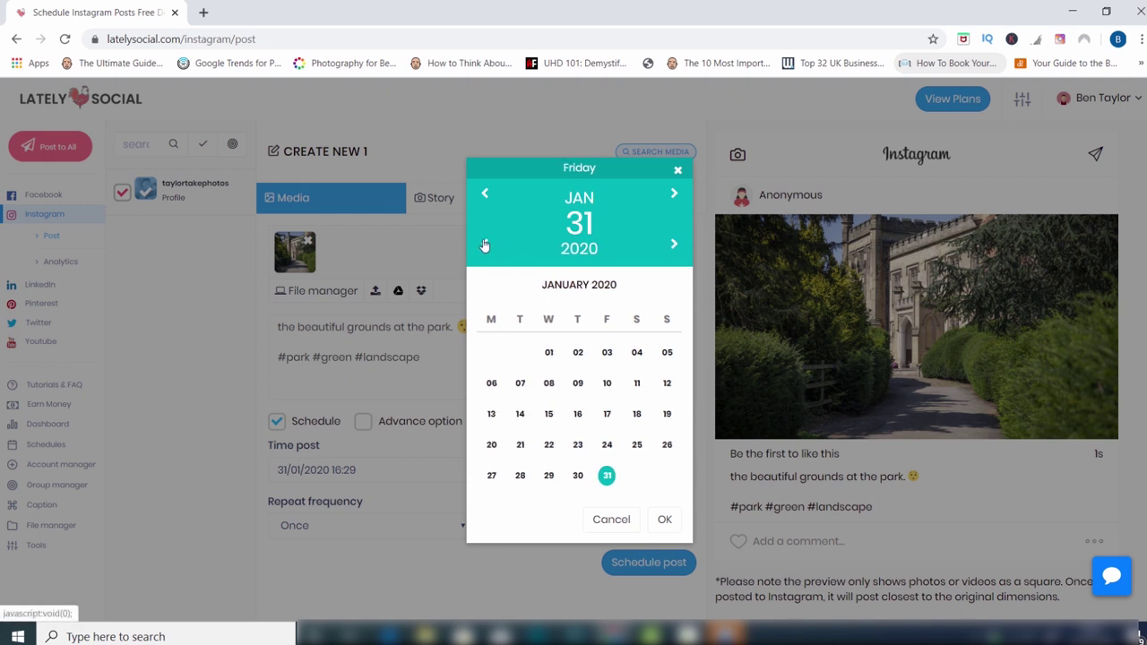
{"action": "left_click", "coordinate": [674, 195]}
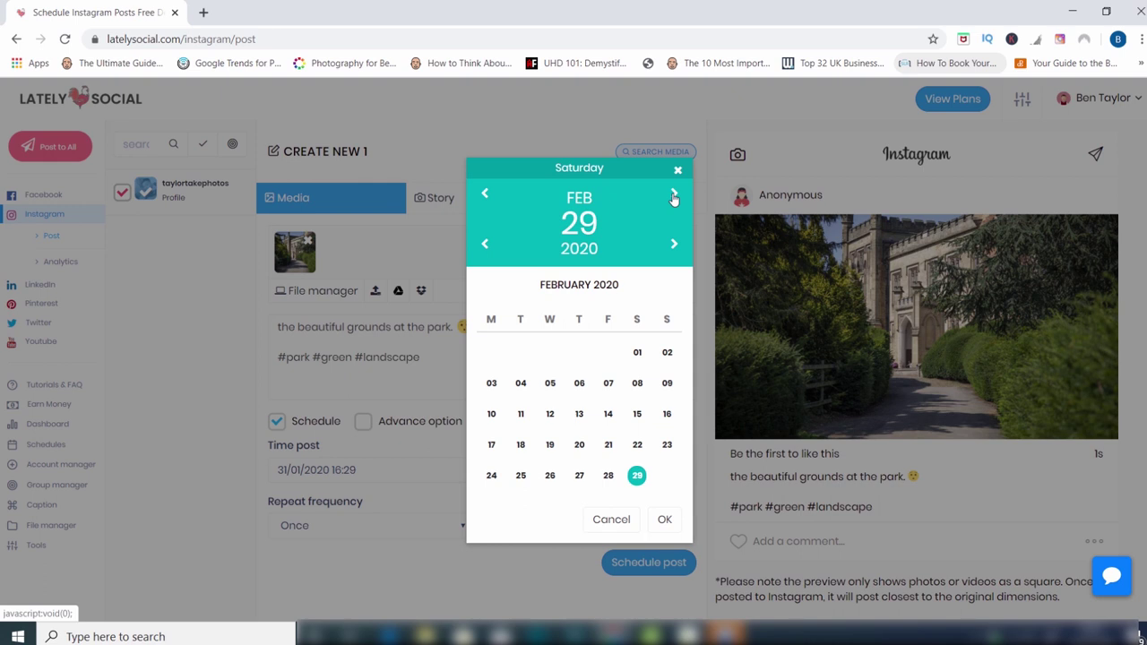
{"action": "left_click", "coordinate": [637, 353]}
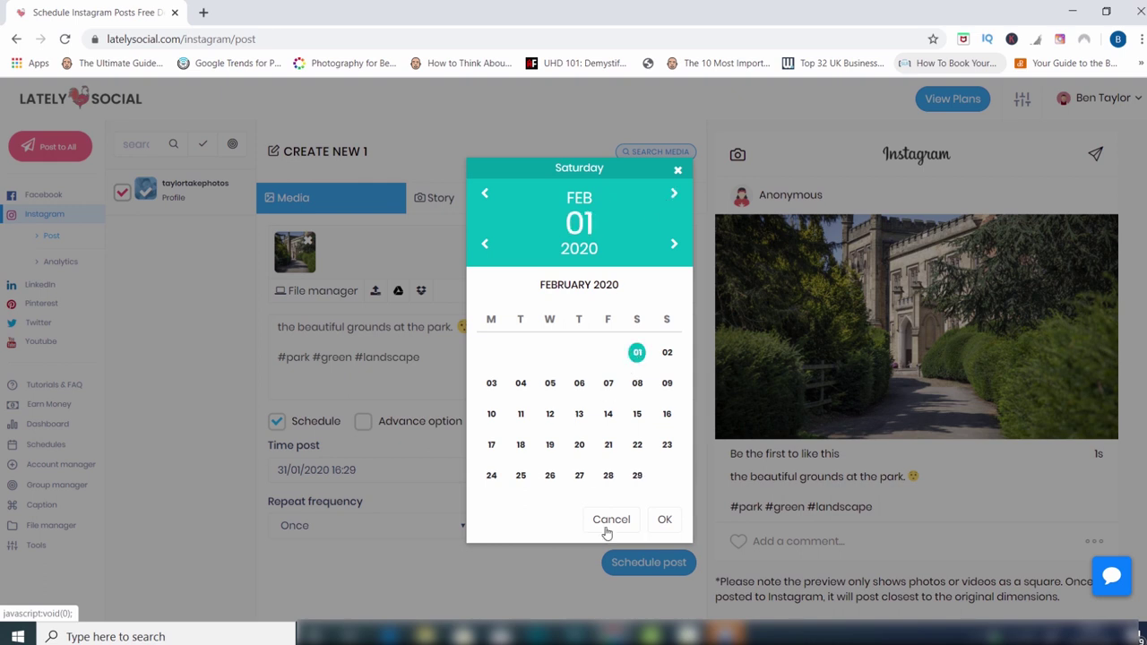
Step: Confirm 01/02/2020 and set the posting time to 18:30
{"action": "left_click", "coordinate": [663, 523]}
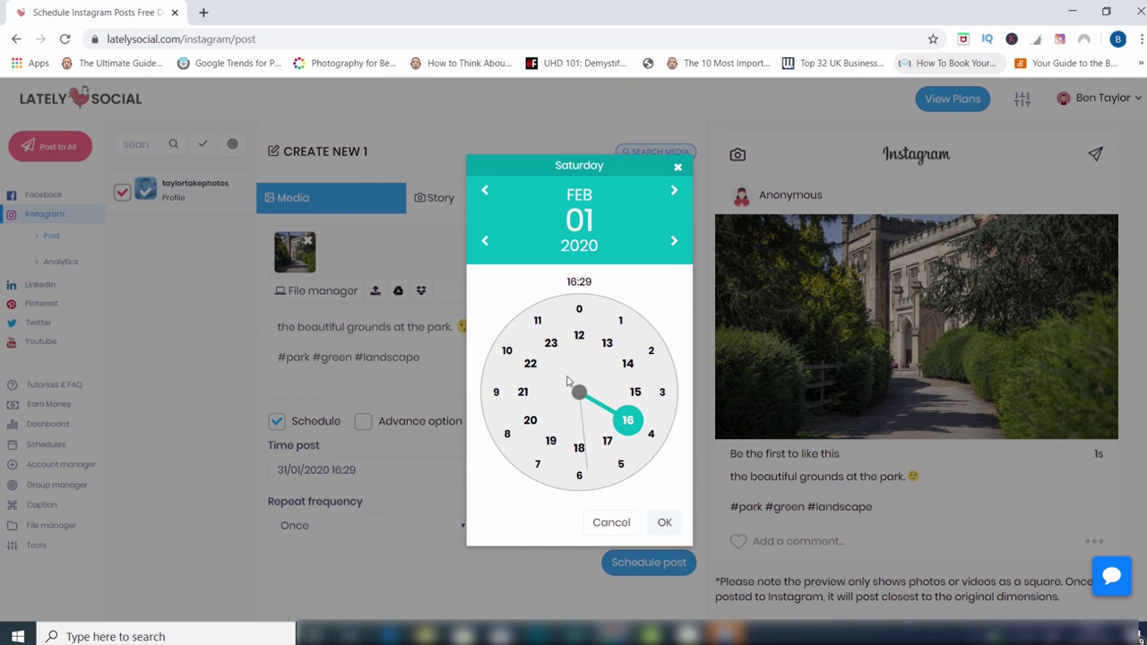
{"action": "left_click", "coordinate": [579, 449]}
{"action": "left_click", "coordinate": [664, 523]}
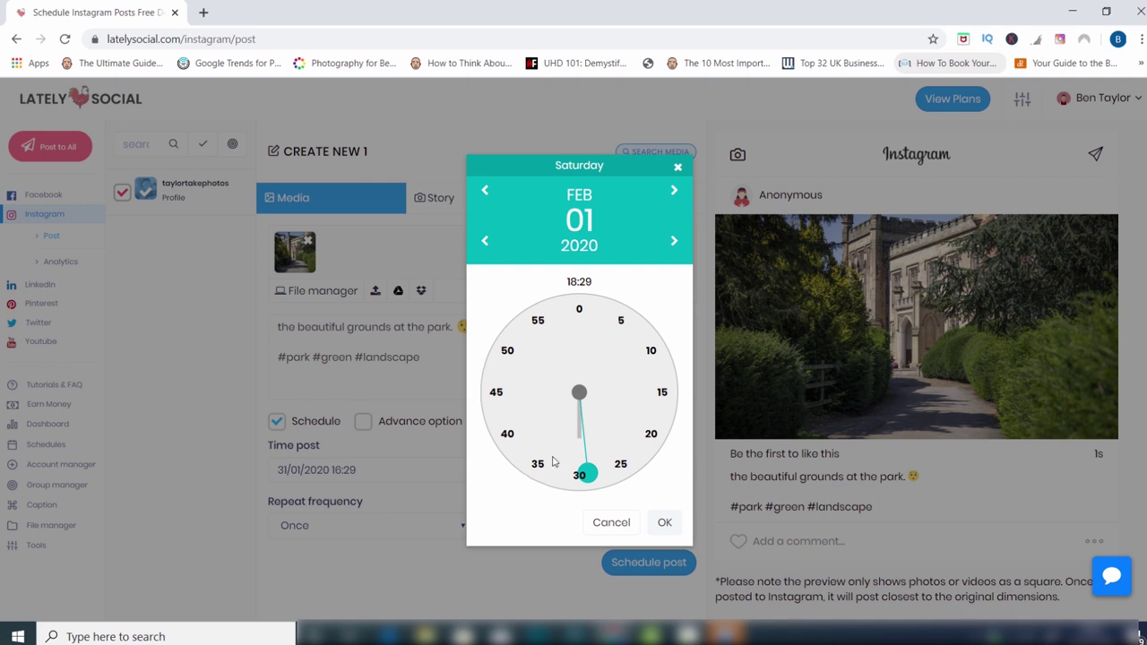
{"action": "left_click", "coordinate": [578, 477]}
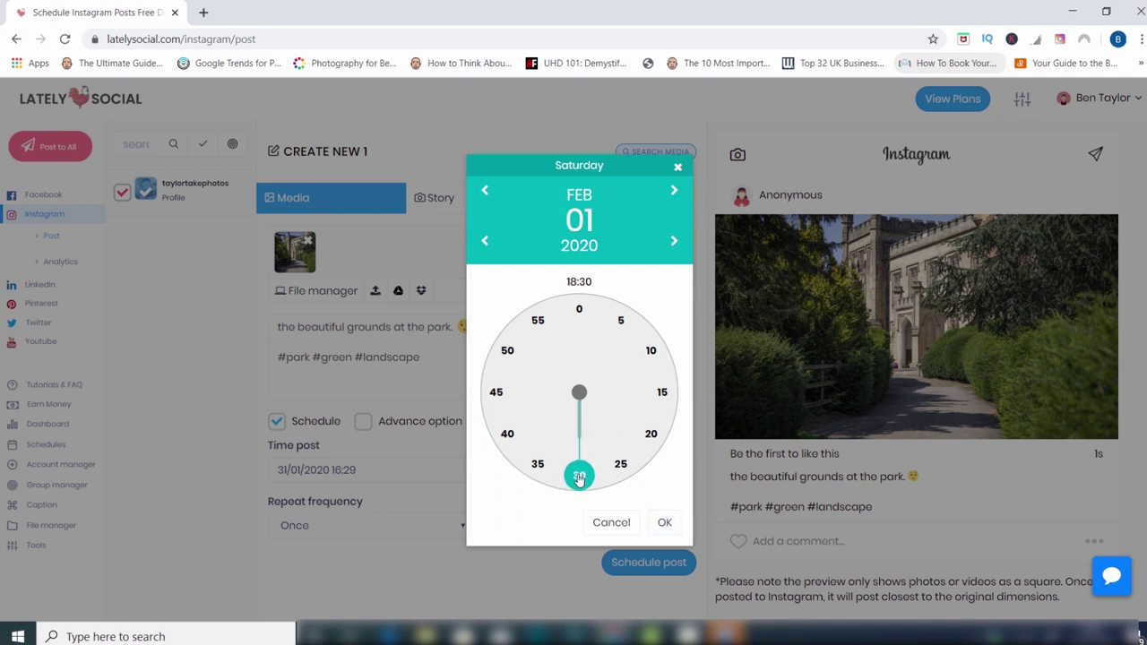
{"action": "left_click", "coordinate": [666, 522]}
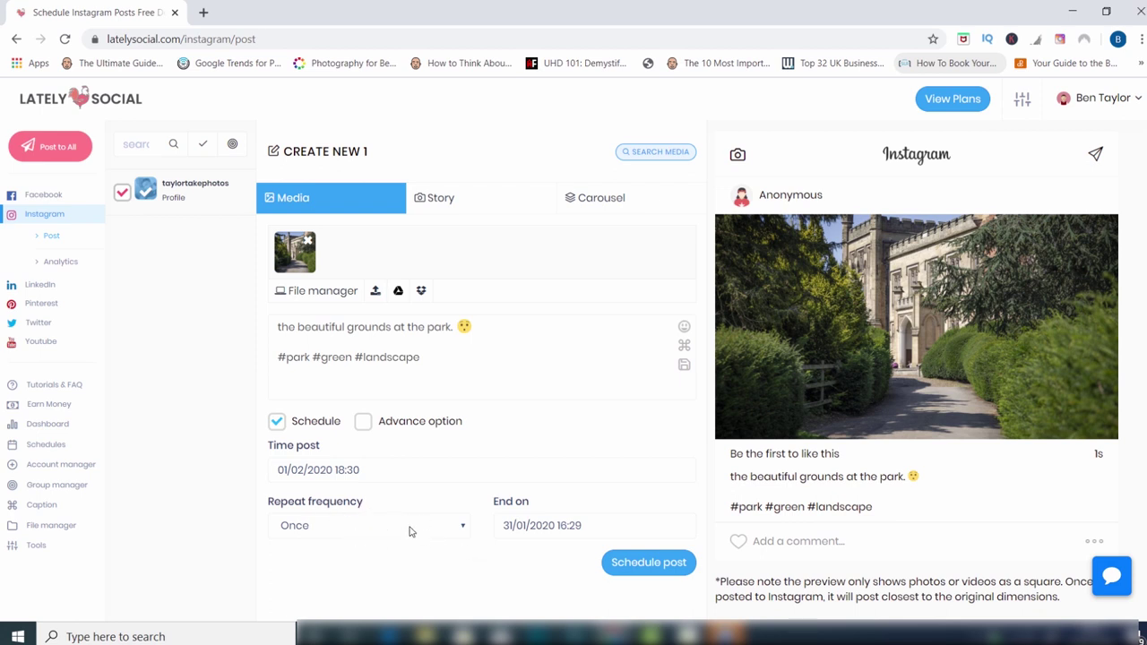
Step: Set the End on field to 1 February 2020 at 18:30
{"action": "left_click", "coordinate": [566, 527]}
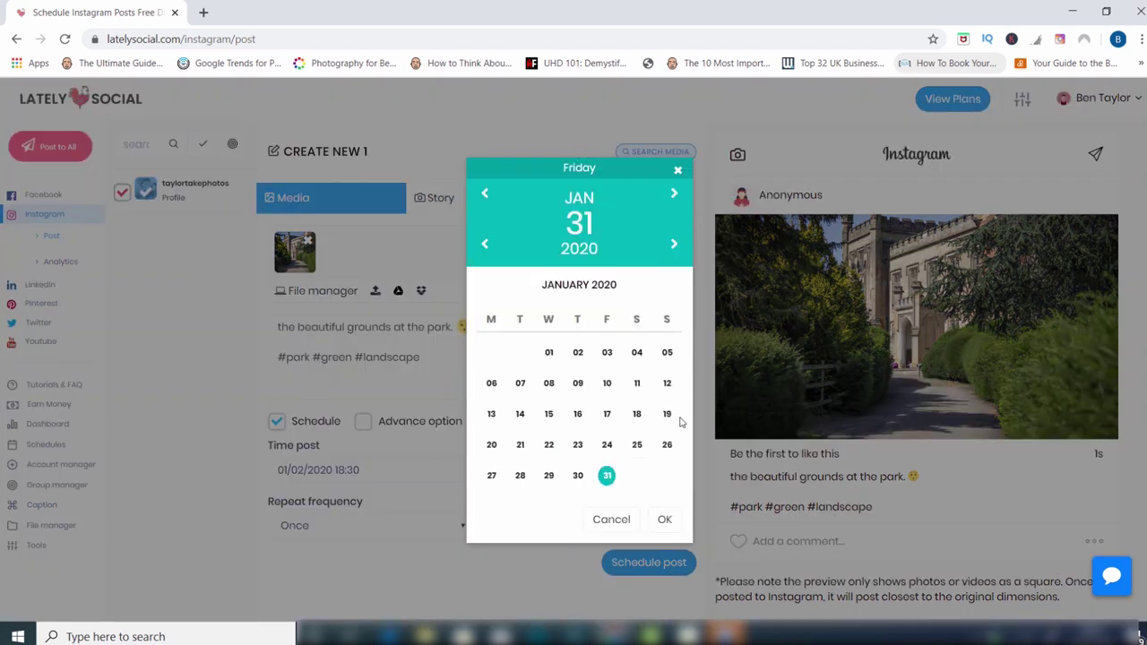
{"action": "left_click", "coordinate": [662, 521]}
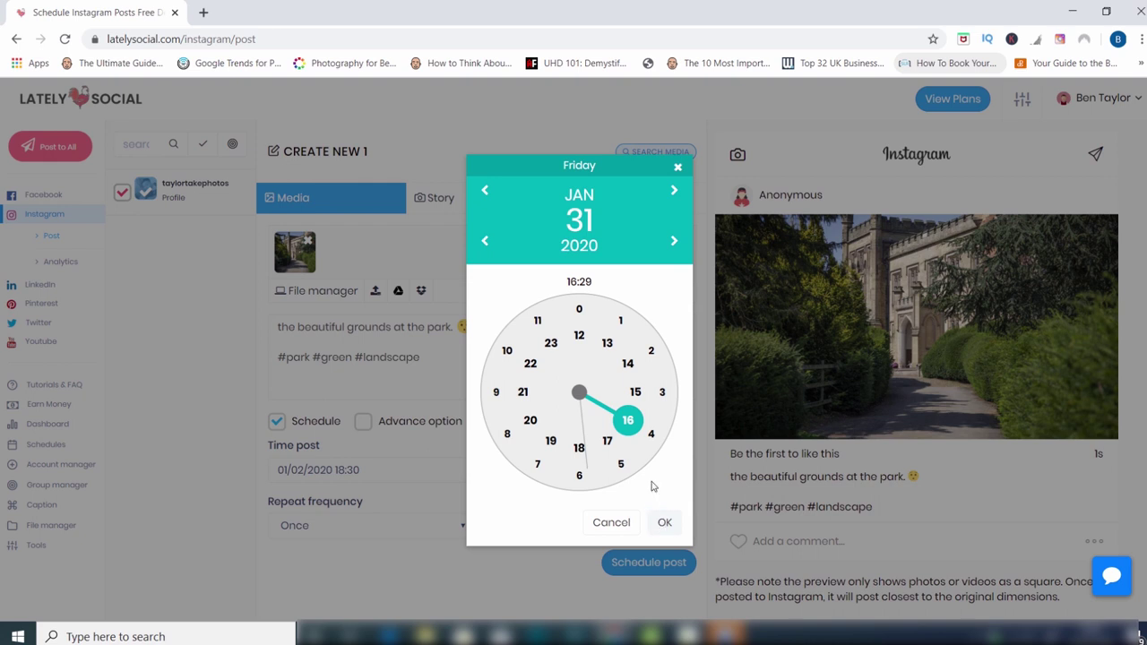
{"action": "left_click", "coordinate": [678, 167]}
{"action": "left_click", "coordinate": [539, 525]}
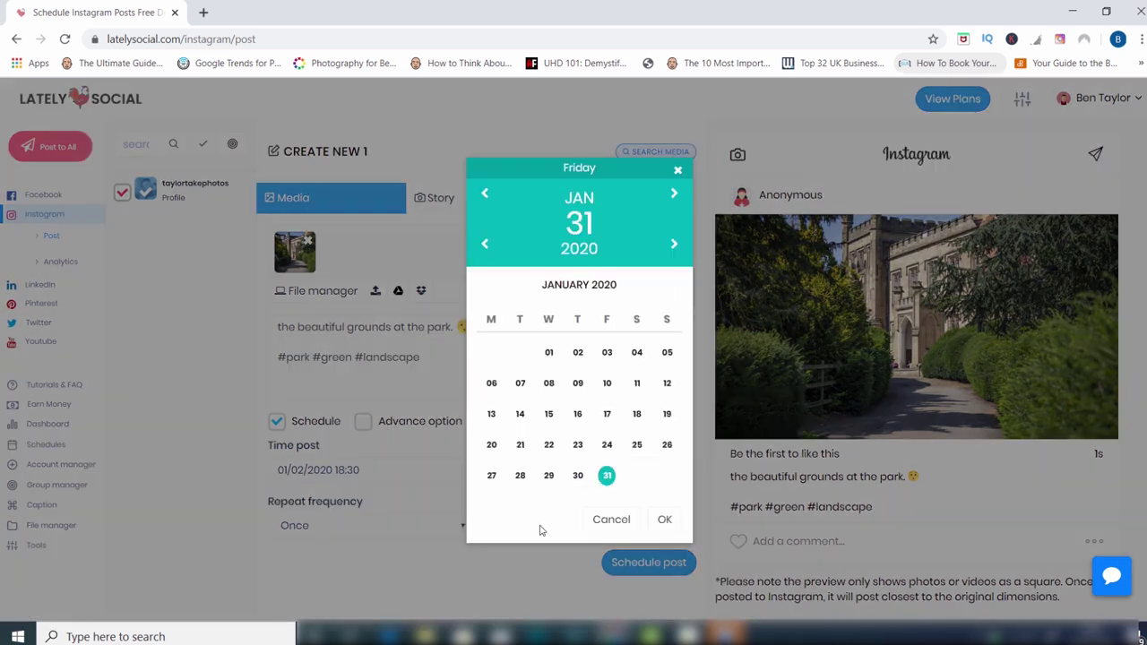
{"action": "left_click", "coordinate": [674, 195]}
{"action": "left_click", "coordinate": [636, 354]}
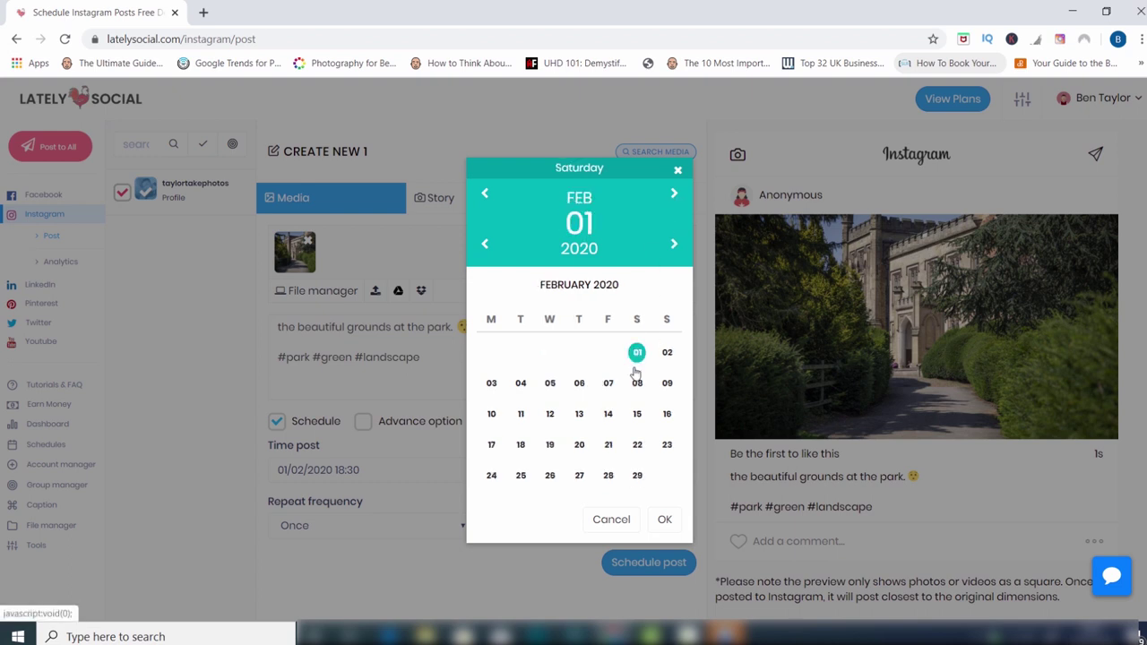
{"action": "left_click", "coordinate": [664, 520]}
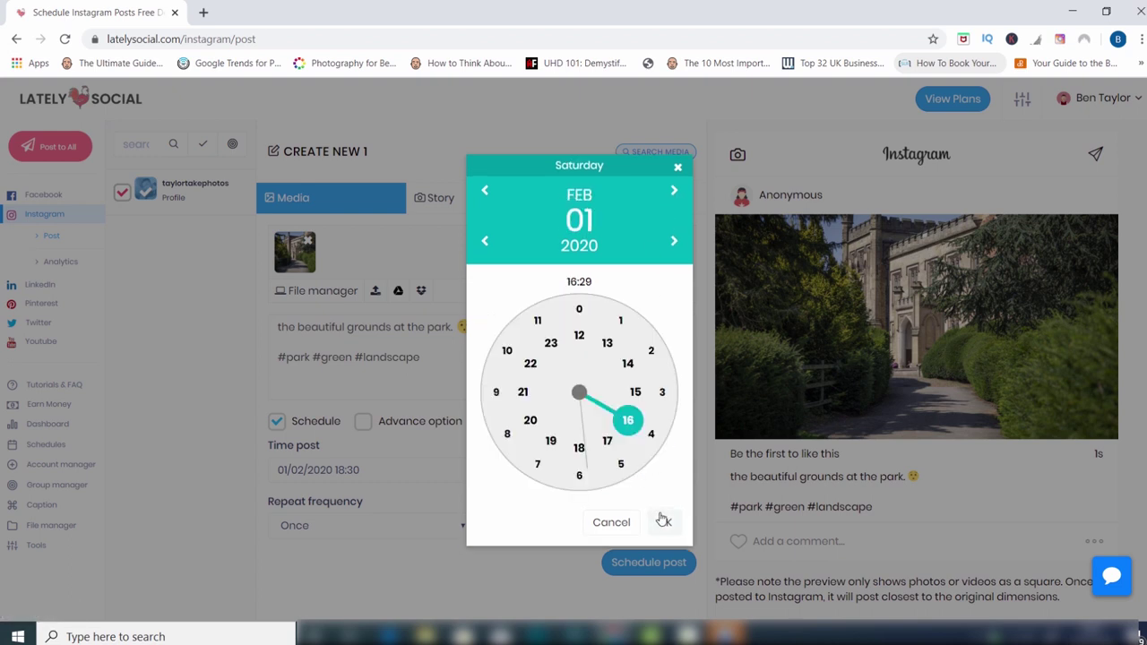
{"action": "left_click", "coordinate": [578, 448]}
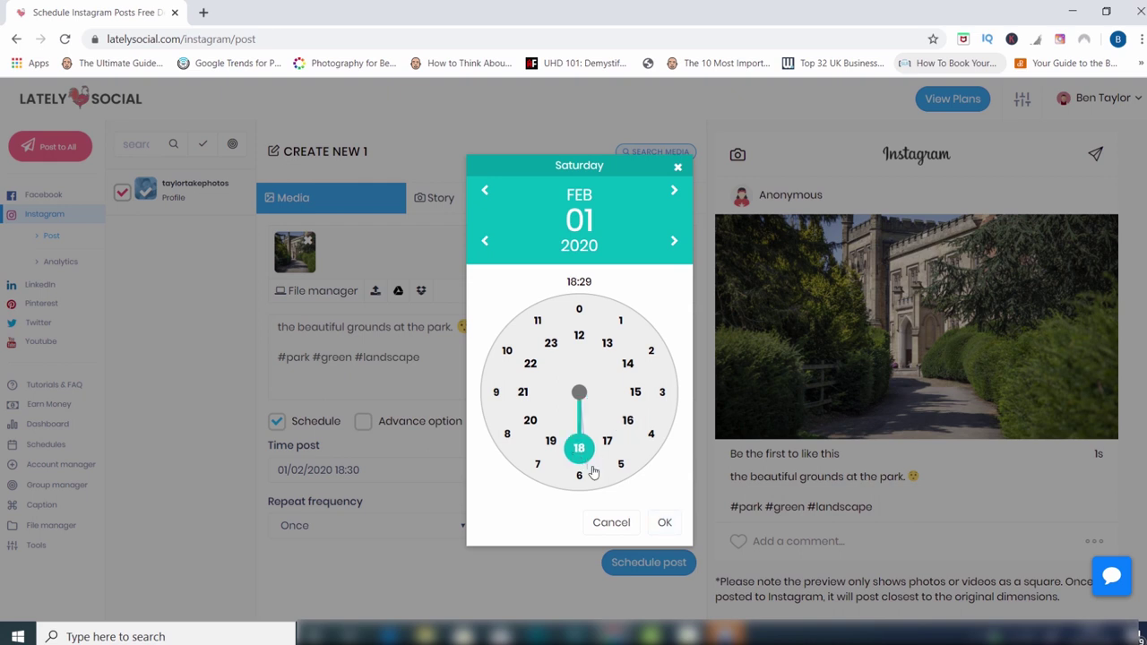
{"action": "left_click", "coordinate": [663, 523]}
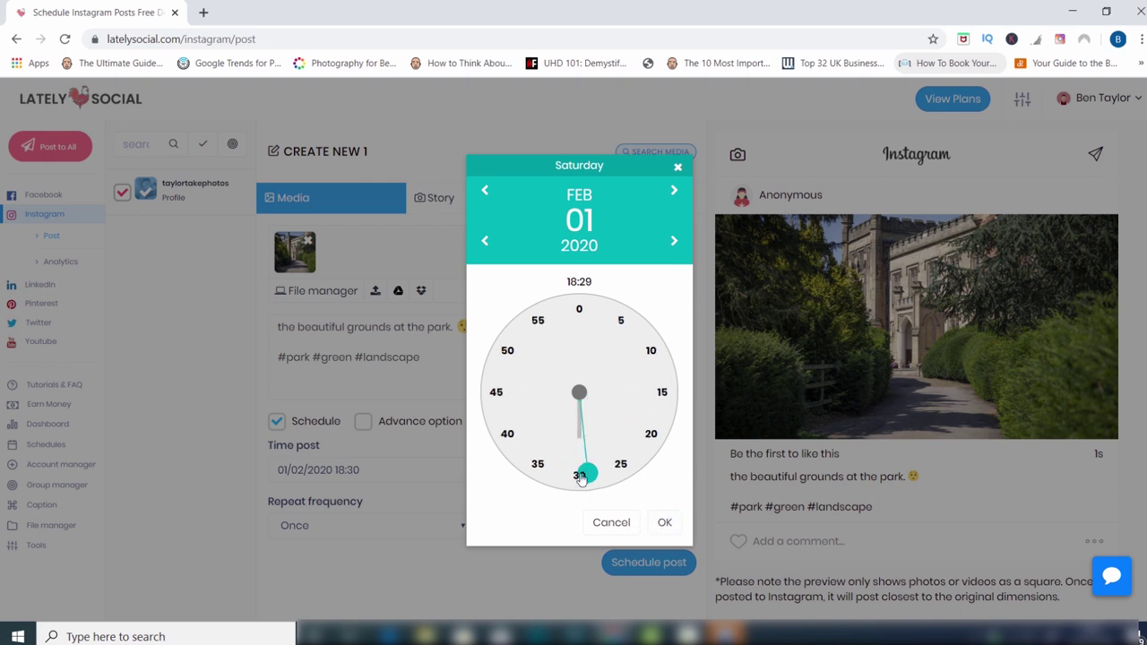
{"action": "left_click", "coordinate": [583, 479]}
{"action": "left_click", "coordinate": [661, 521]}
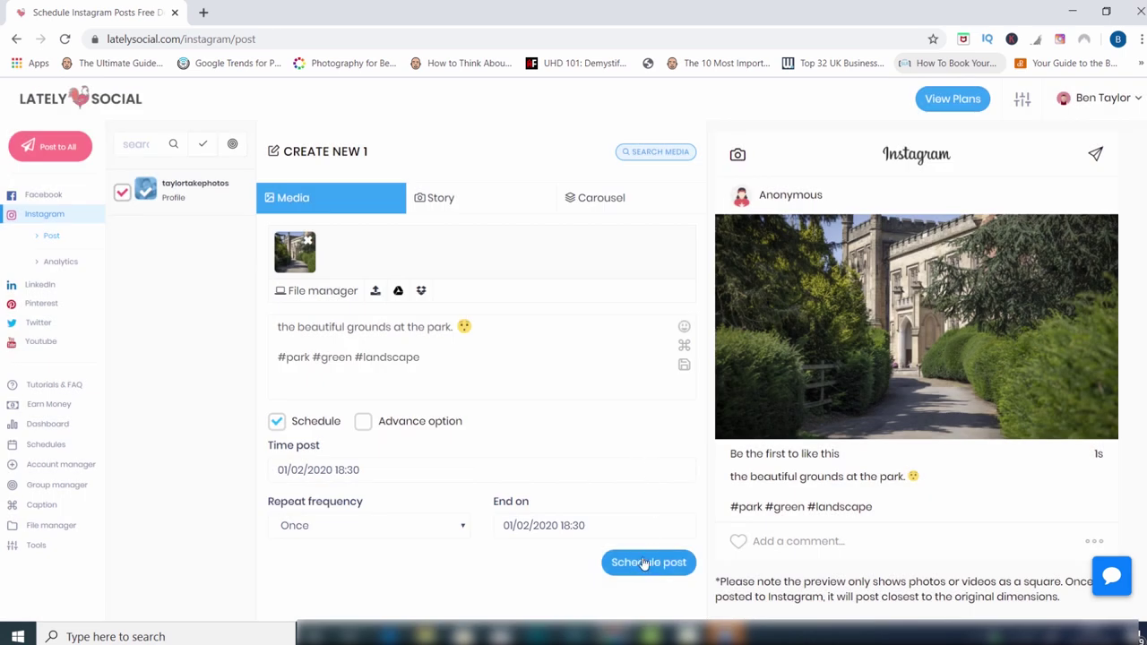
{"action": "left_click", "coordinate": [363, 423]}
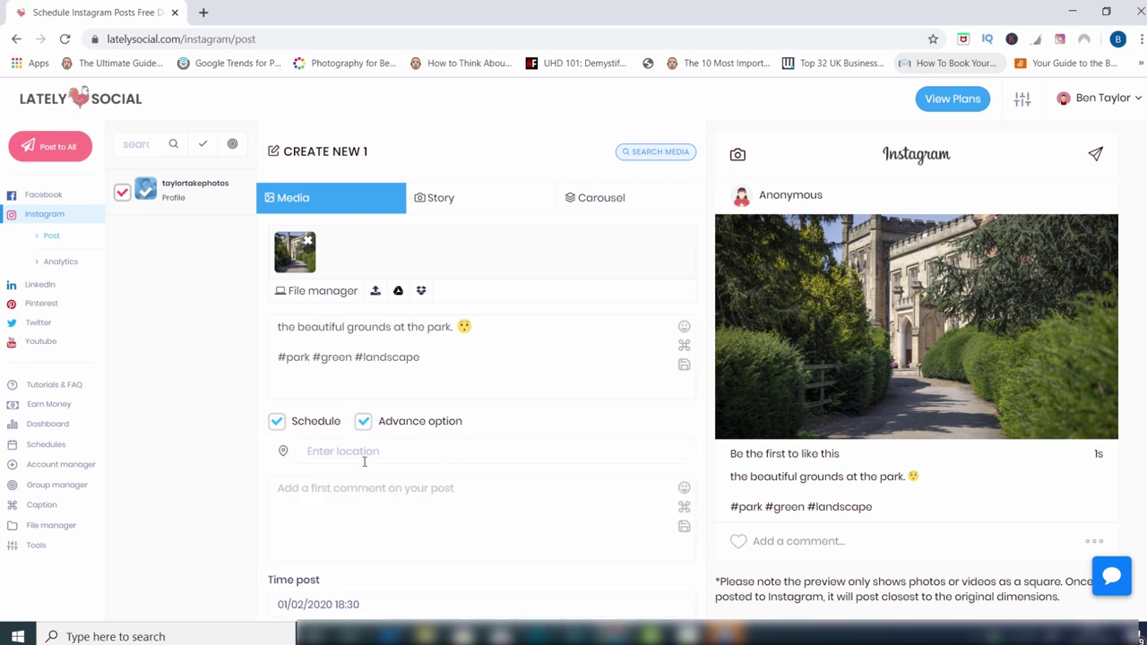
{"action": "type", "text": "@cann"}
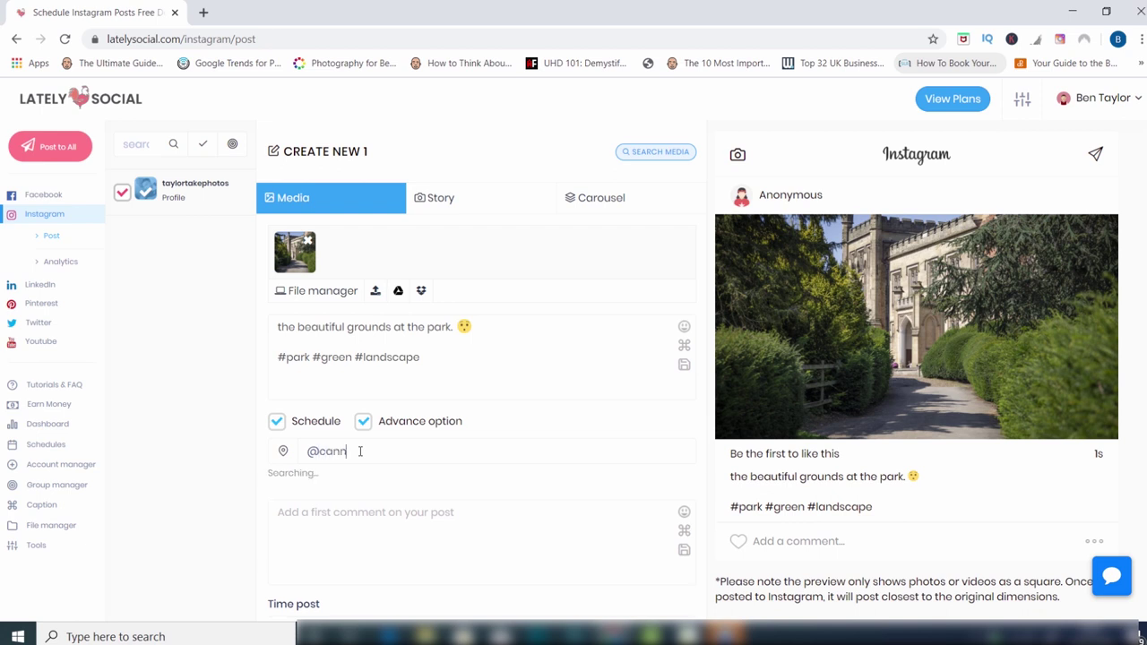
{"action": "type", "text": "ockchase"}
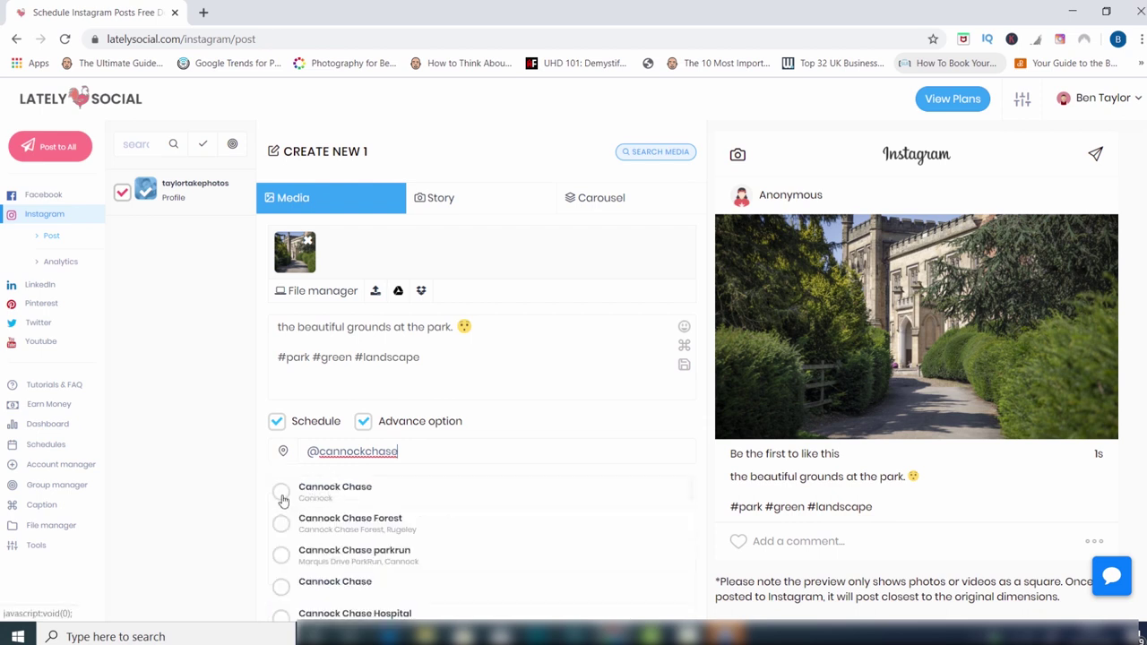
{"action": "left_click", "coordinate": [281, 492]}
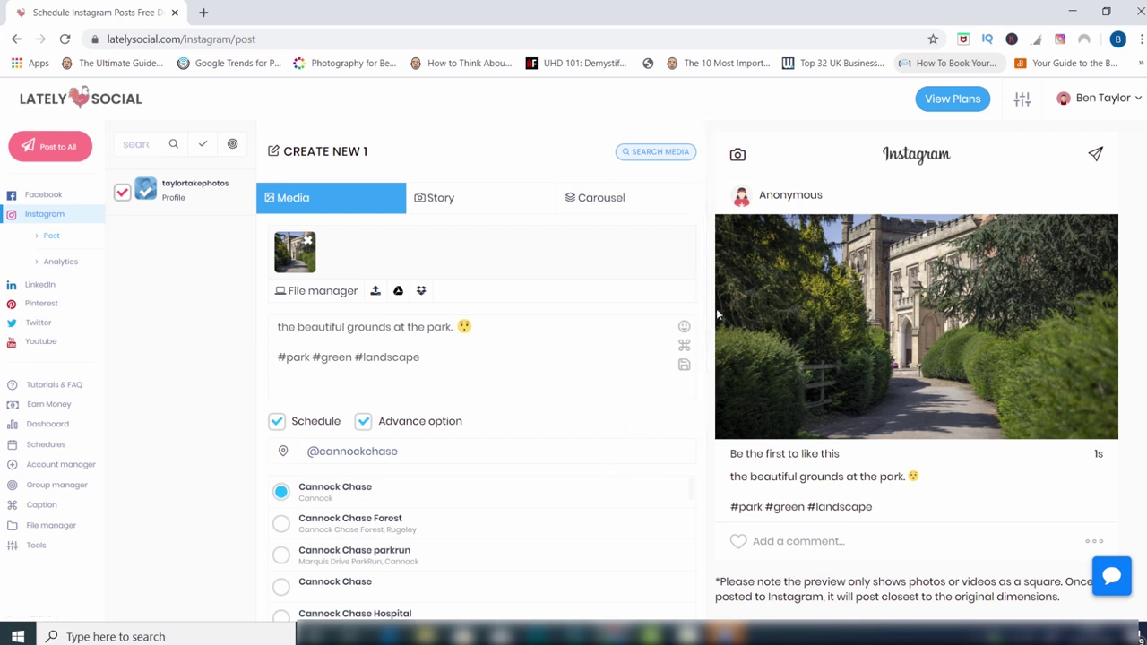
{"action": "left_click_drag", "start_coordinate": [709, 316], "coordinate": [689, 484]}
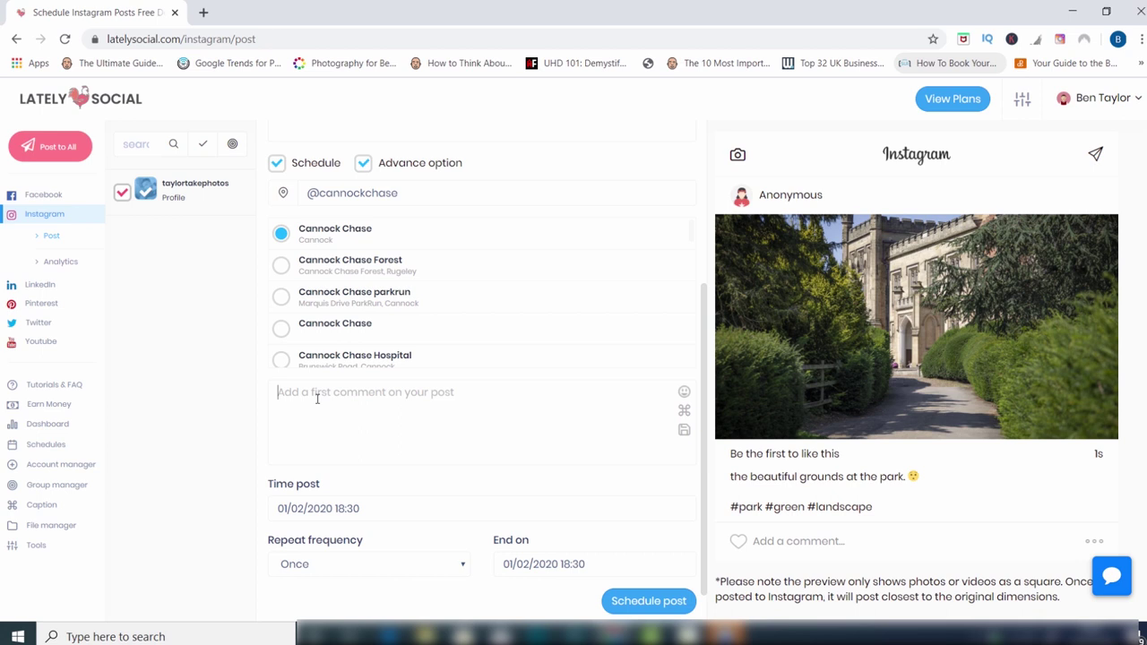
Step: Enter the first comment 'What do you think of the picture guys?'
{"action": "type", "text": "What do you thin"}
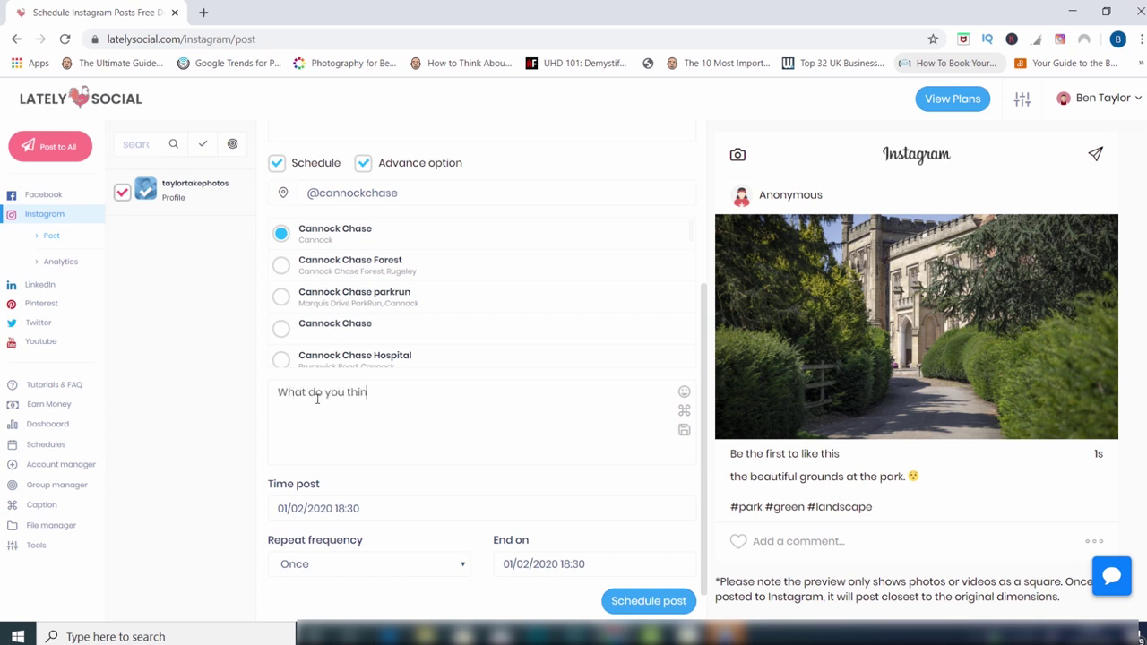
{"action": "type", "text": "k of the pl"}
{"action": "type", "text": "cture guys?"}
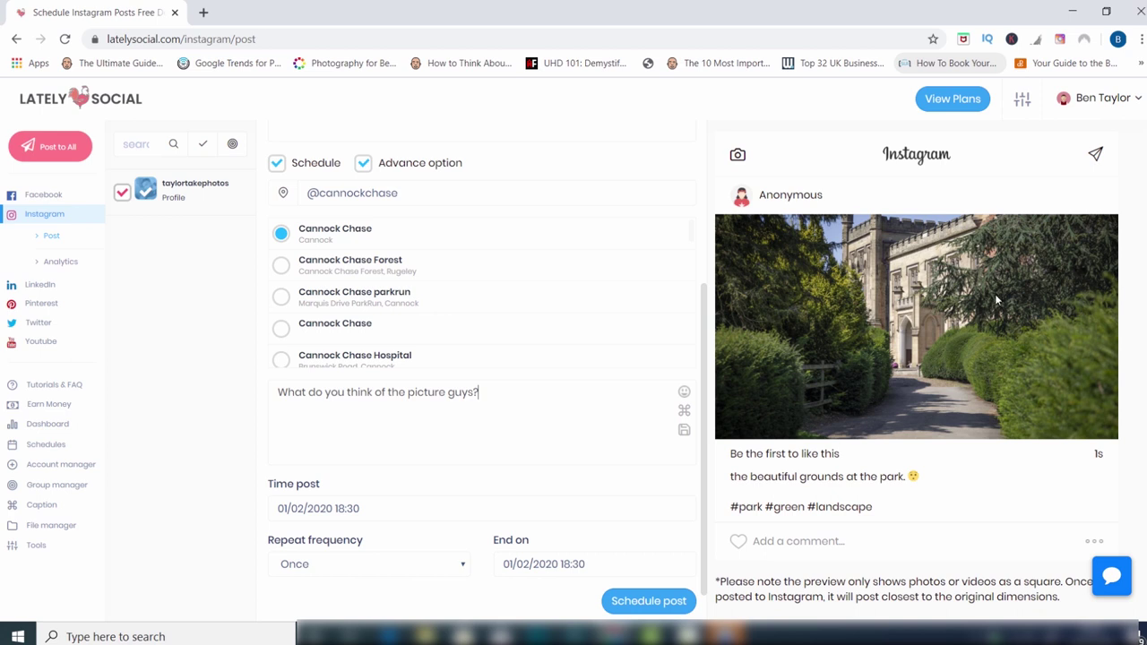
{"action": "scroll", "coordinate": [700, 439], "scroll_direction": "down", "scroll_amount": 1}
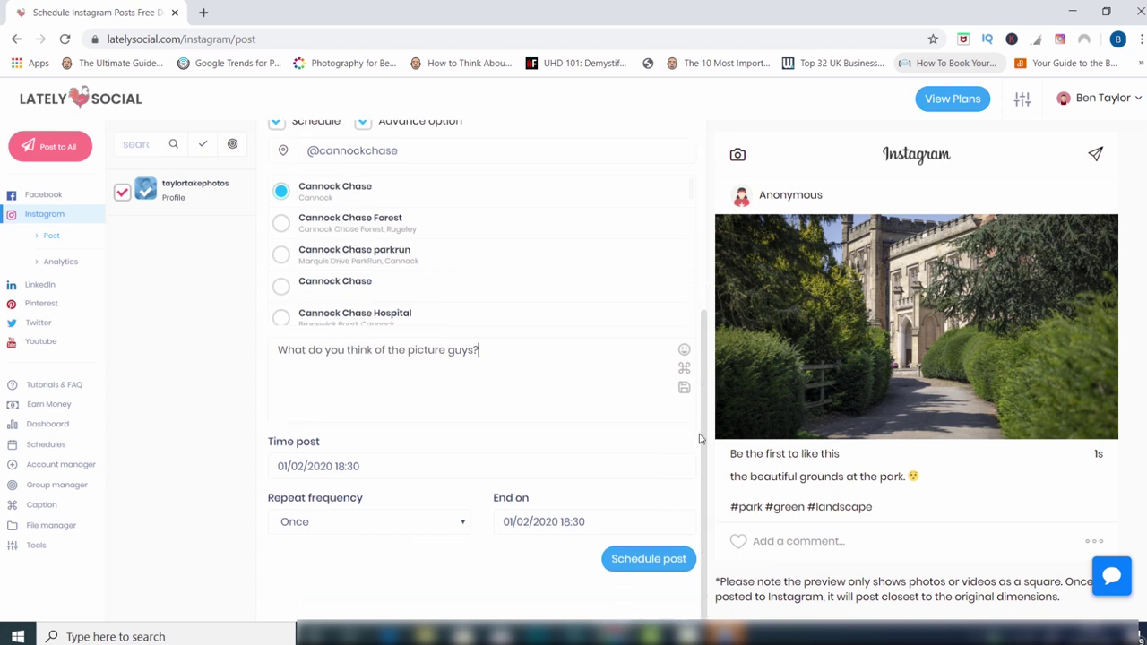
Step: Schedule the post and find it on 1 February in the February 2020 Schedules calendar
{"action": "left_click", "coordinate": [634, 559]}
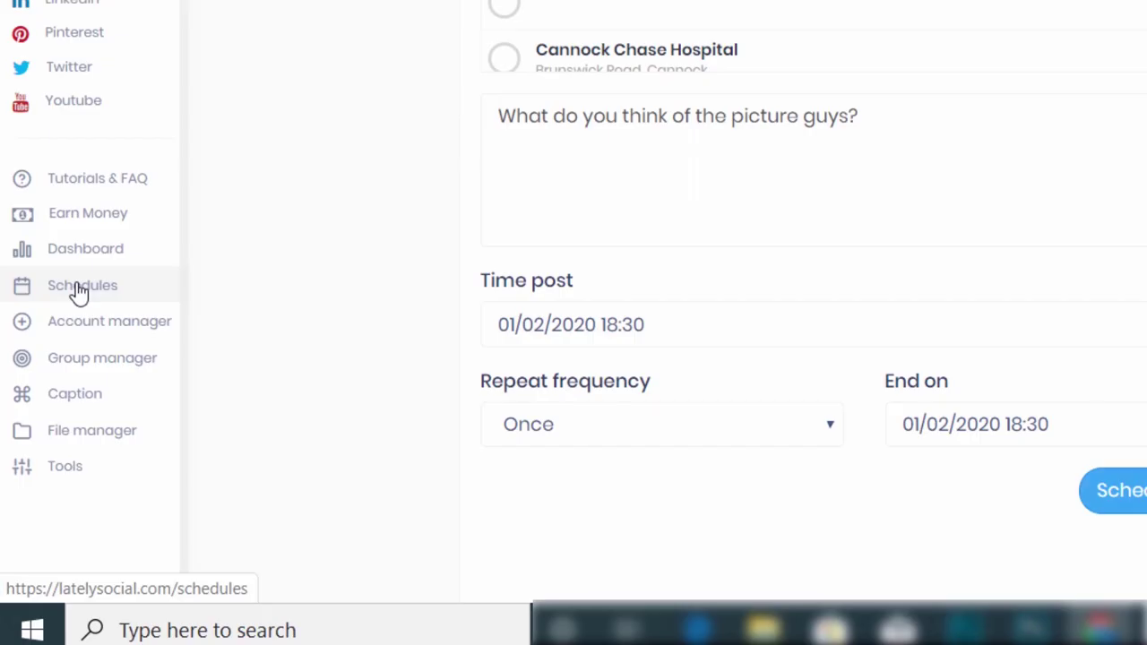
{"action": "left_click", "coordinate": [79, 287]}
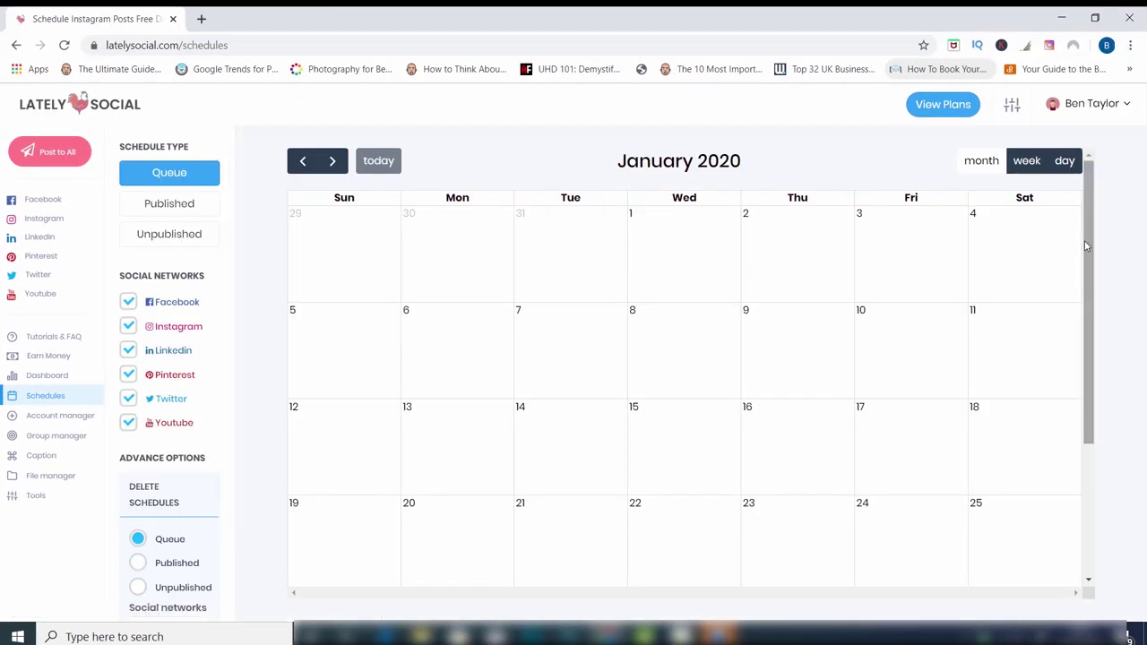
{"action": "left_click_drag", "start_coordinate": [1085, 242], "coordinate": [1091, 391]}
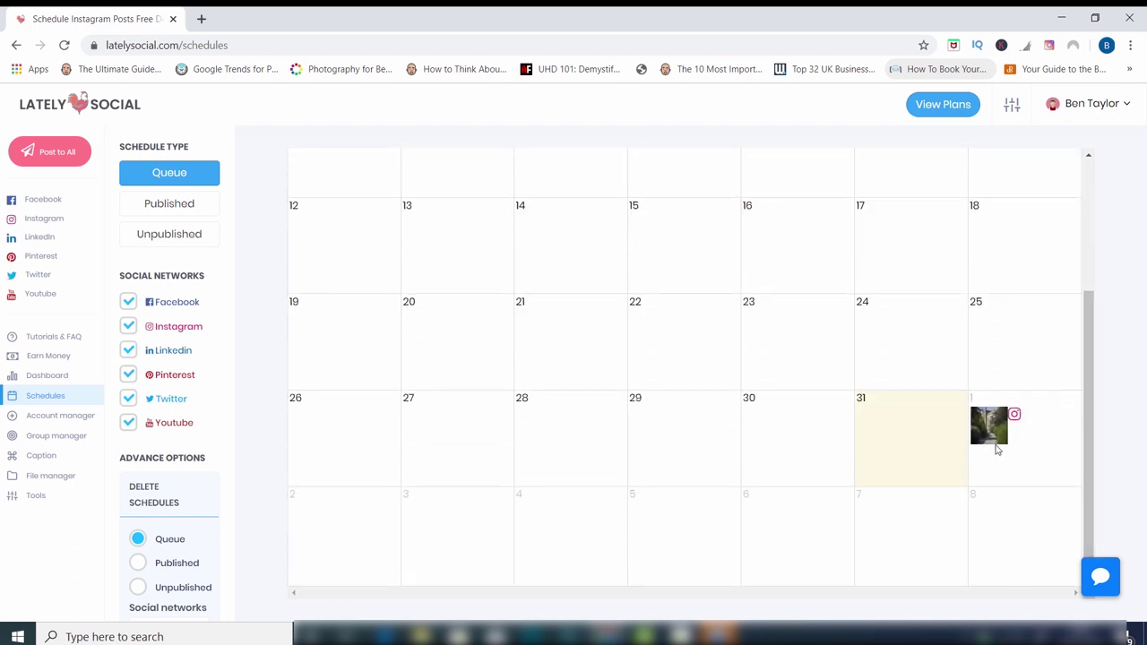
{"action": "left_click_drag", "start_coordinate": [1085, 425], "coordinate": [1085, 298]}
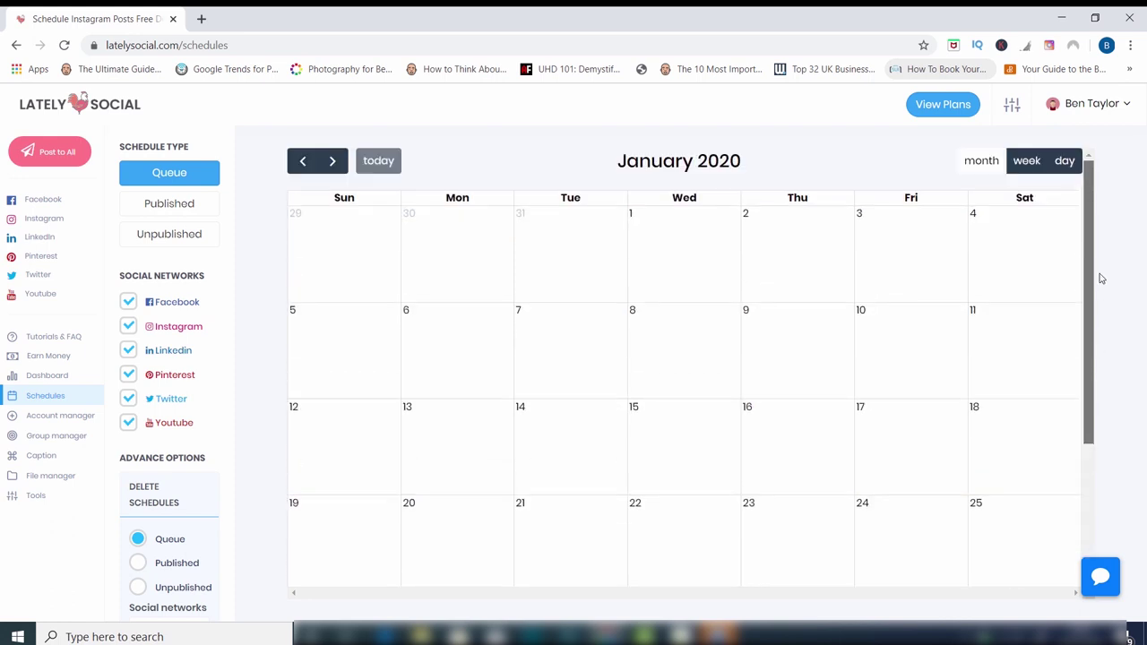
{"action": "left_click", "coordinate": [333, 160]}
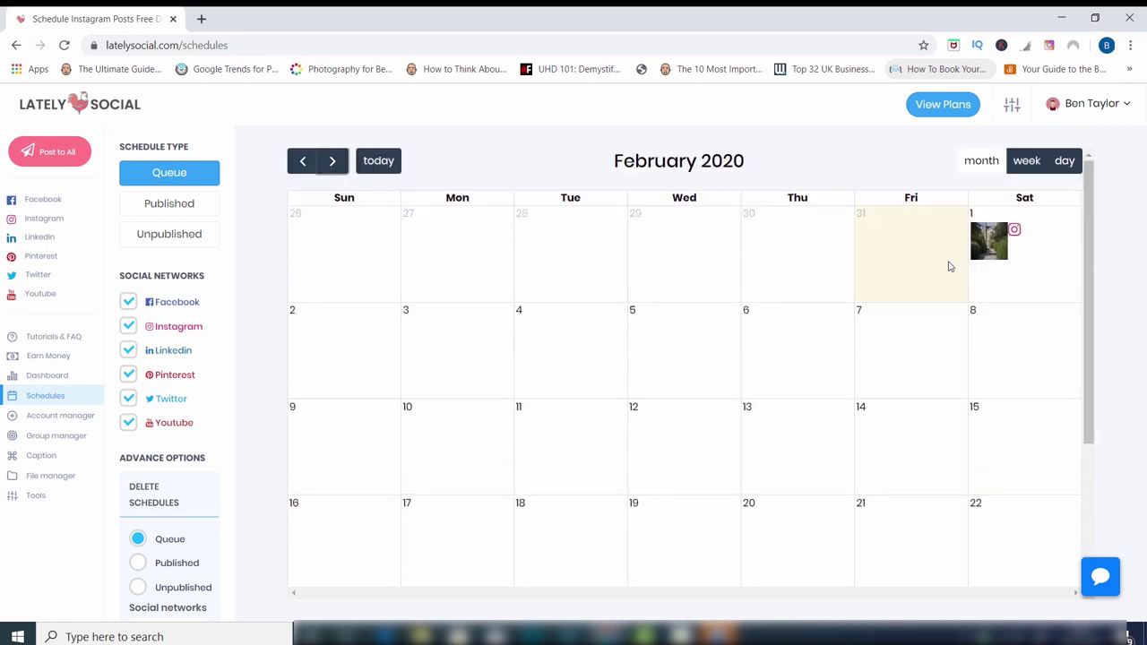
{"action": "left_click", "coordinate": [1003, 244]}
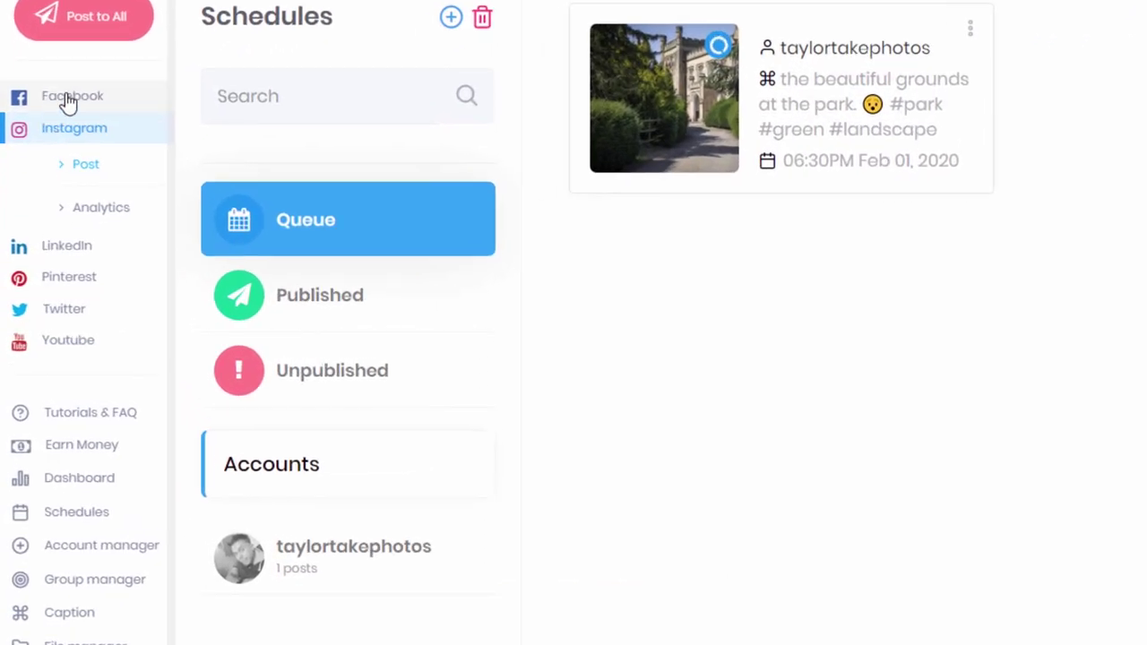
Step: Expand the Facebook, LinkedIn and Pinterest sections in the queue sidebar
{"action": "left_click", "coordinate": [67, 101]}
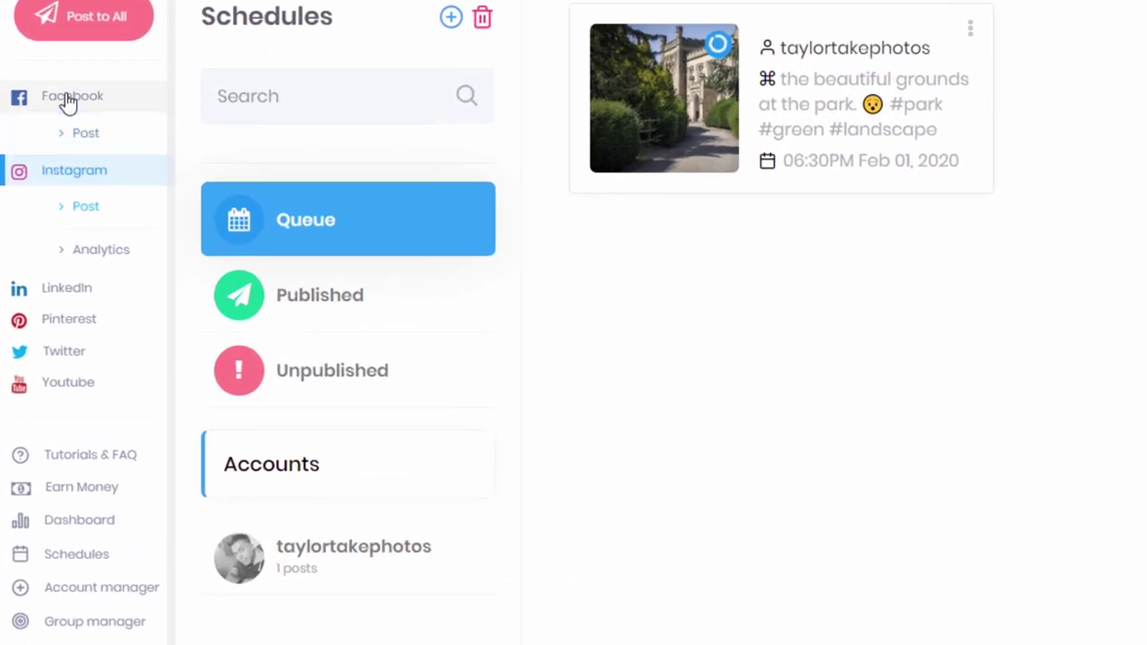
{"action": "left_click", "coordinate": [66, 294]}
{"action": "left_click", "coordinate": [70, 359]}
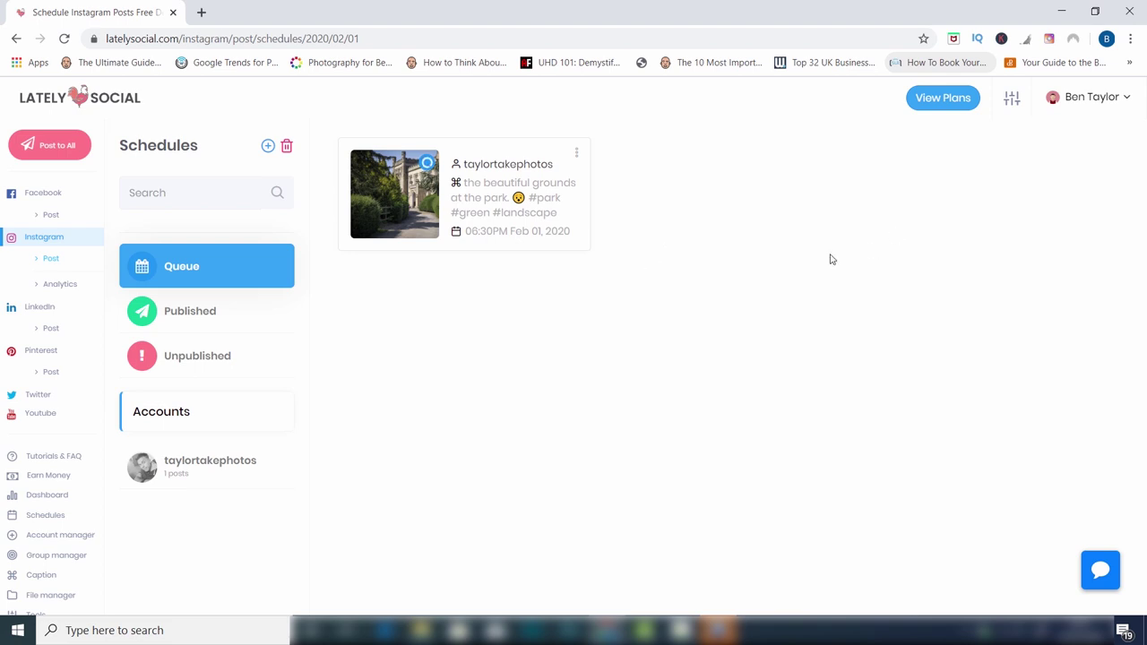
Step: Browse the View Plans pricing page, from the Free to the VIP plan ($0–$149)
{"action": "left_click", "coordinate": [944, 104]}
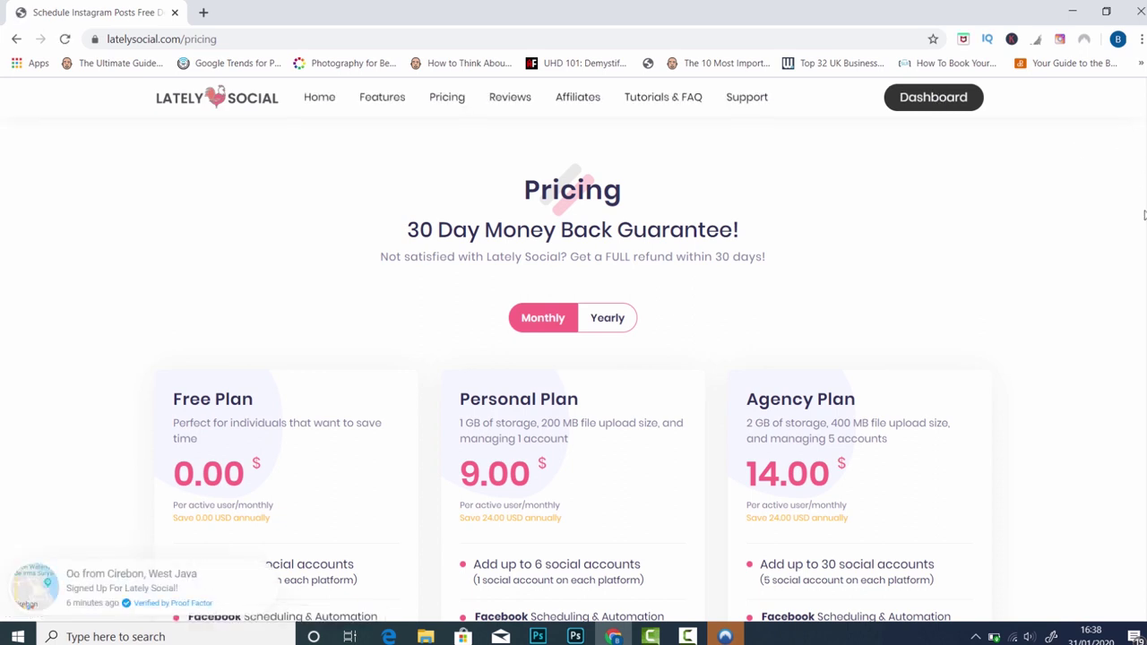
{"action": "scroll", "coordinate": [274, 313], "scroll_direction": "down", "scroll_amount": 4}
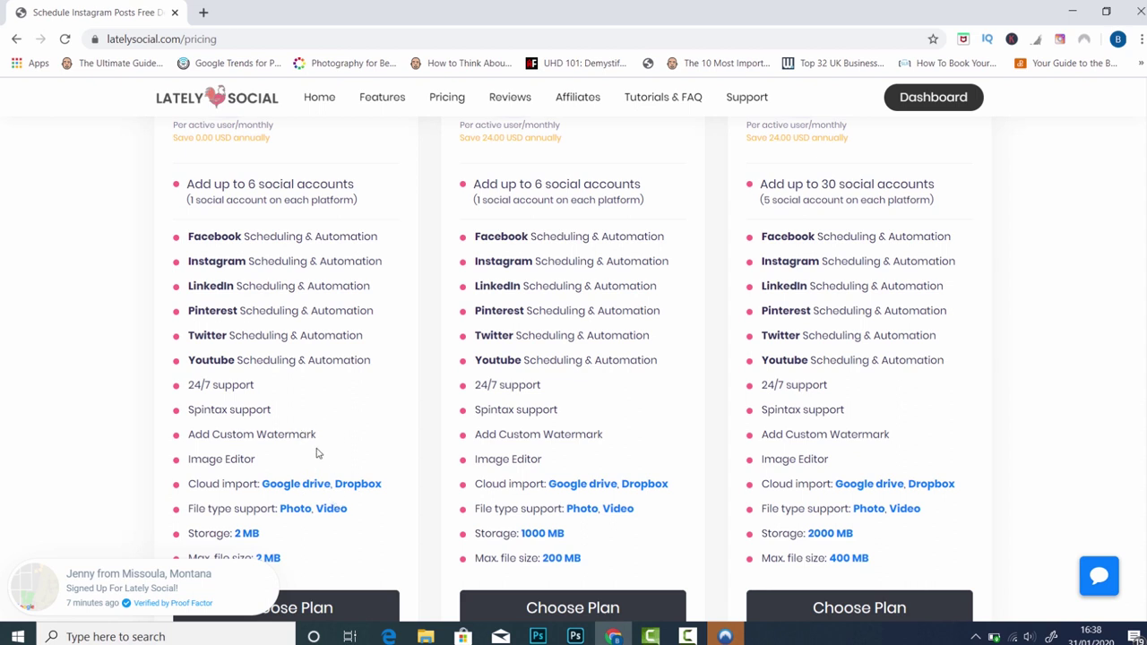
{"action": "scroll", "coordinate": [574, 369], "scroll_direction": "down", "scroll_amount": 1}
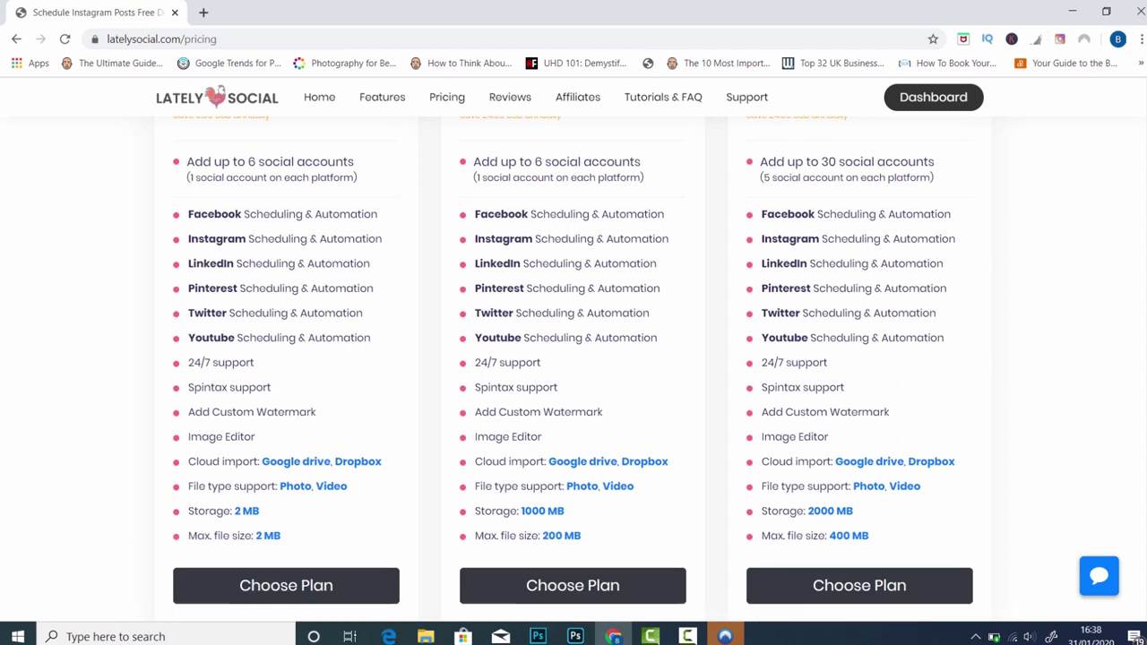
{"action": "scroll", "coordinate": [573, 369], "scroll_direction": "down", "scroll_amount": 2}
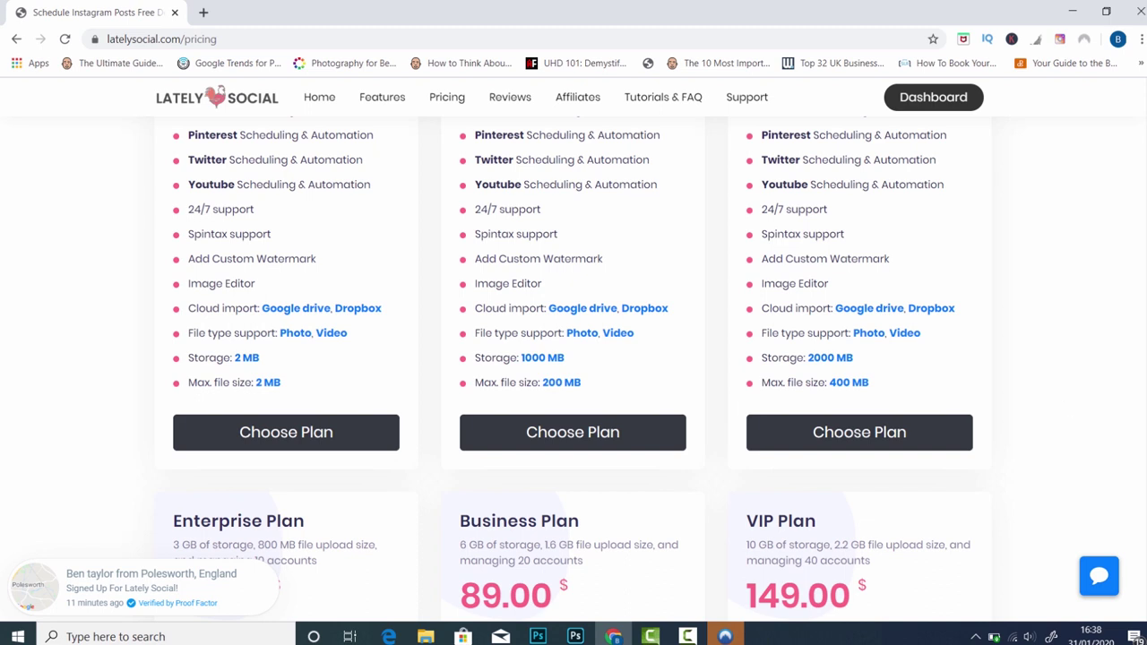
{"action": "scroll", "coordinate": [1008, 303], "scroll_direction": "up", "scroll_amount": 4}
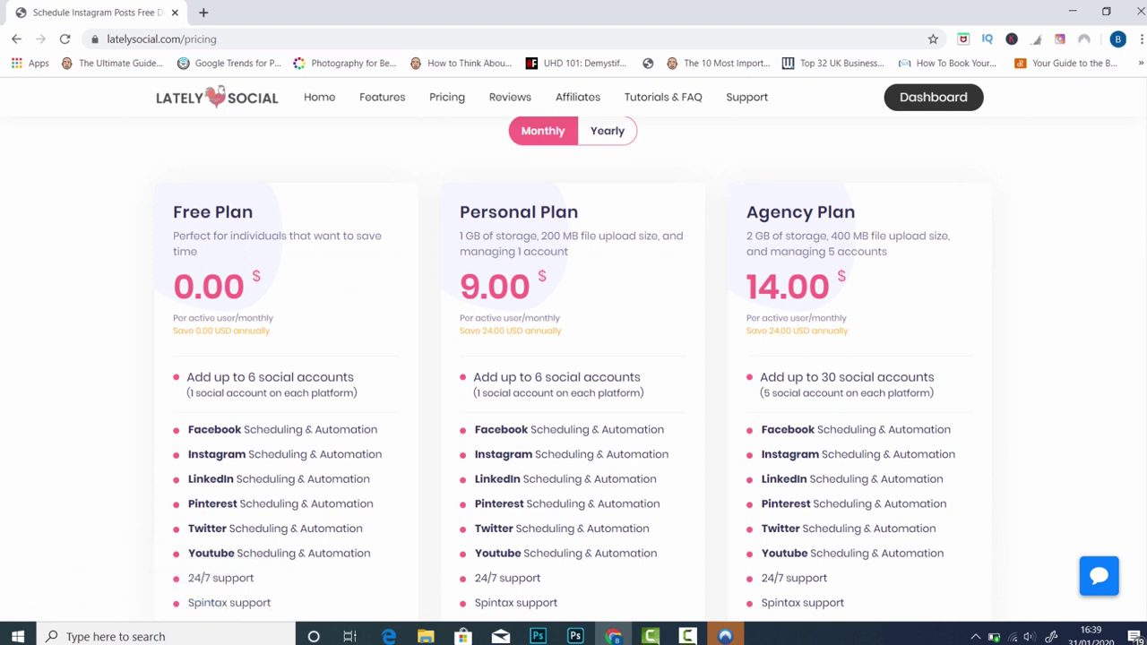
{"action": "scroll", "coordinate": [1054, 401], "scroll_direction": "down", "scroll_amount": 6}
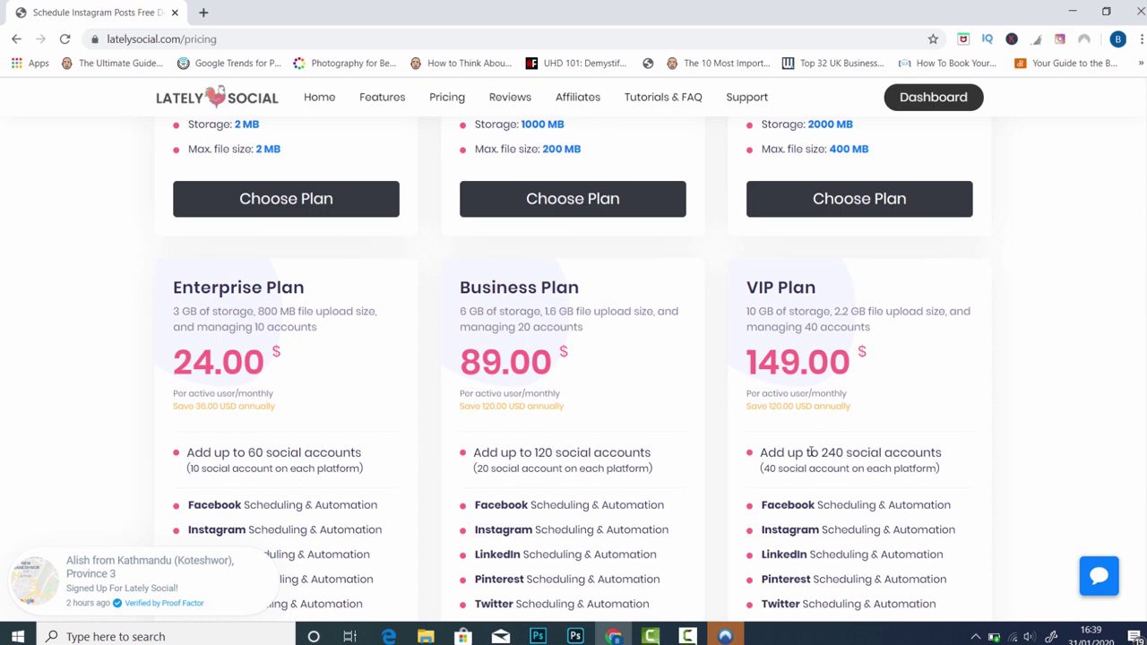
{"action": "scroll", "coordinate": [573, 358], "scroll_direction": "up", "scroll_amount": 6}
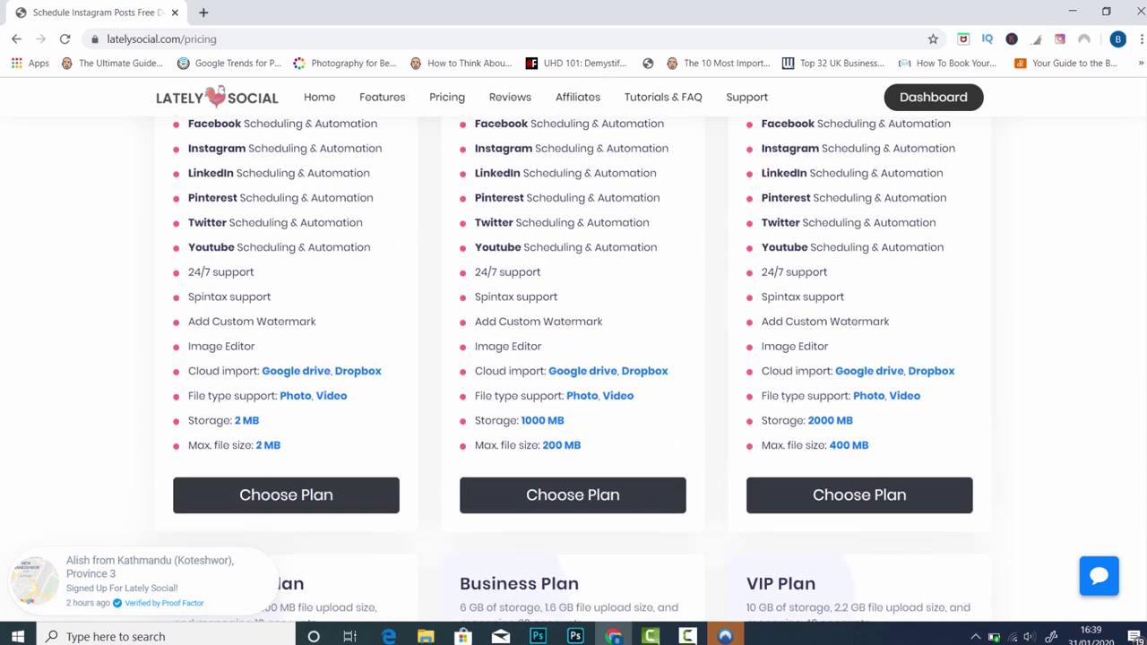